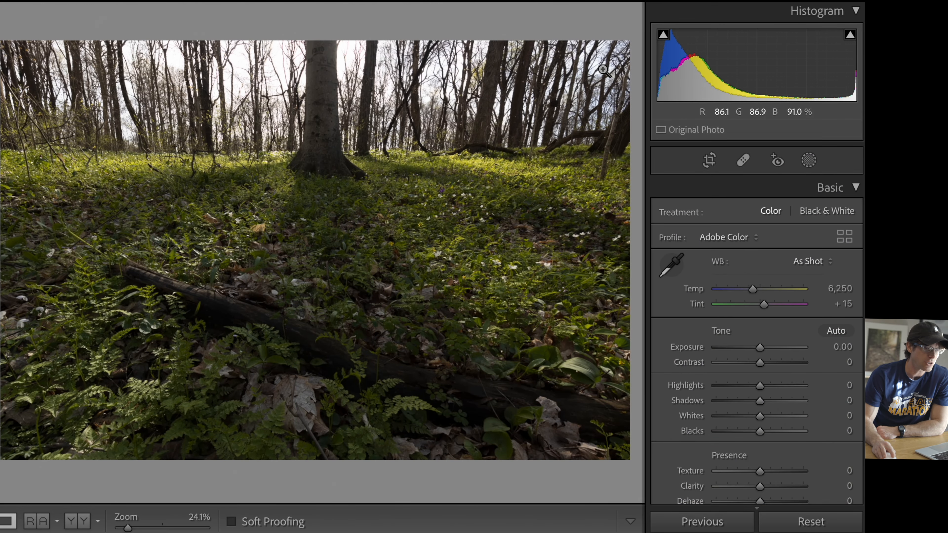
# Step: Add a linear gradient mask running from above the sky down to the middle of the forest floor
pyautogui.click(604, 70)
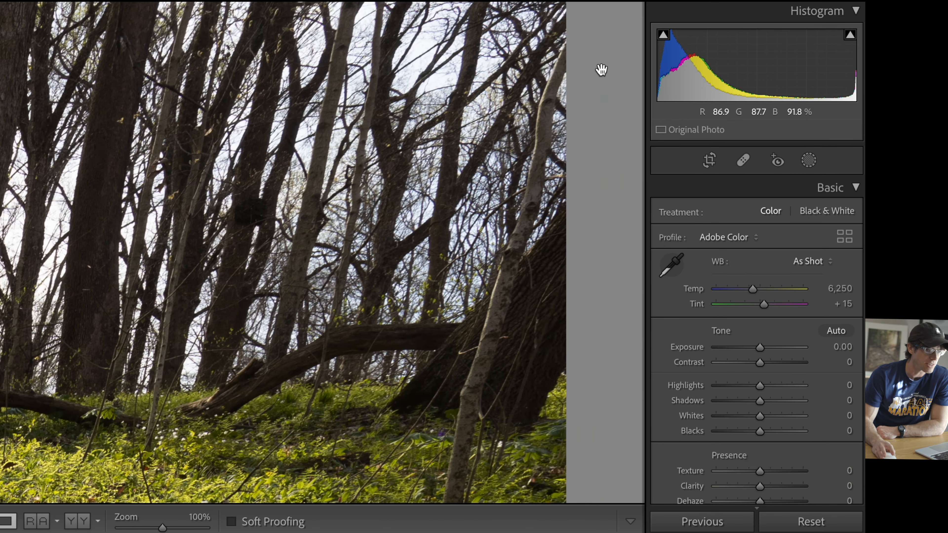
pyautogui.moveTo(599, 70); pyautogui.dragTo(446, 102)
pyautogui.click(445, 101)
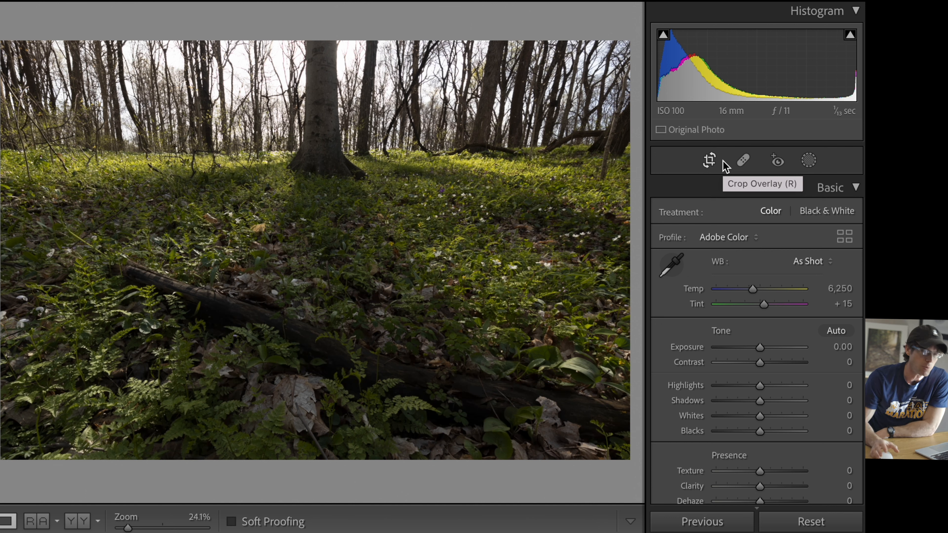
pyautogui.click(819, 162)
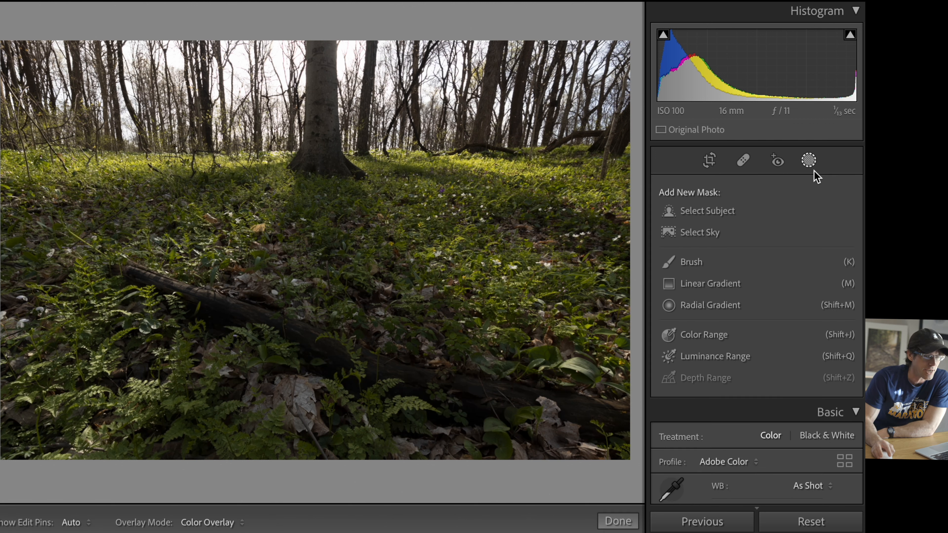
pyautogui.click(713, 284)
pyautogui.moveTo(557, 30); pyautogui.dragTo(559, 279)
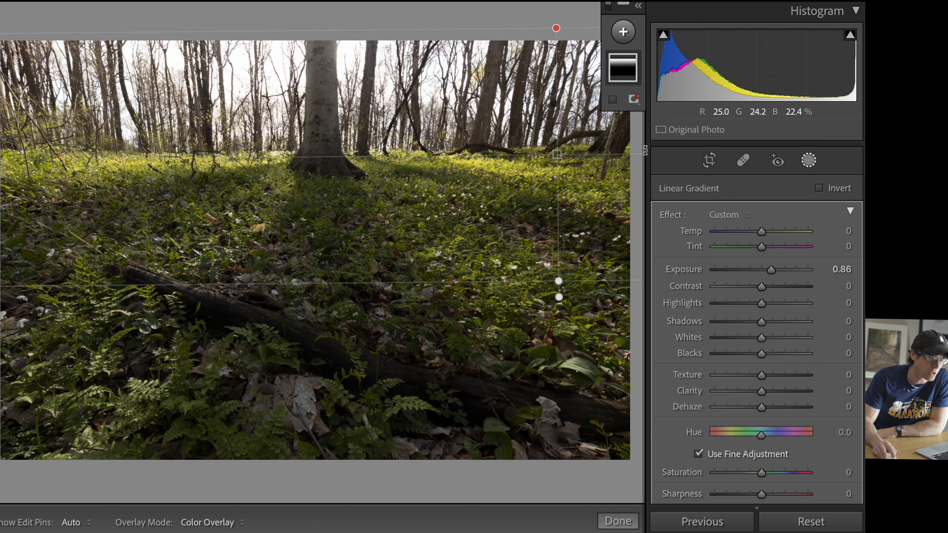
# Step: Set the linear gradient mask's exposure to 1.17 and leave masking
pyautogui.click(807, 160)
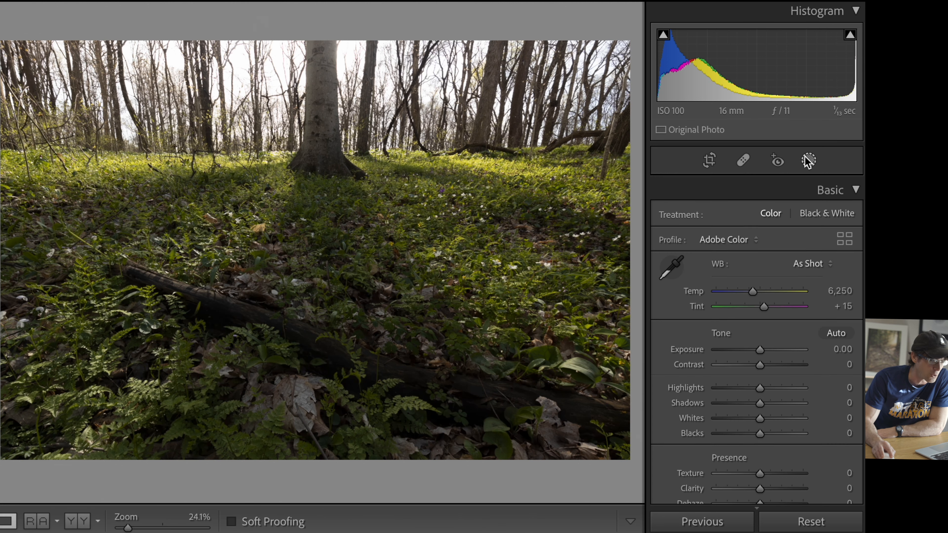
pyautogui.click(807, 160)
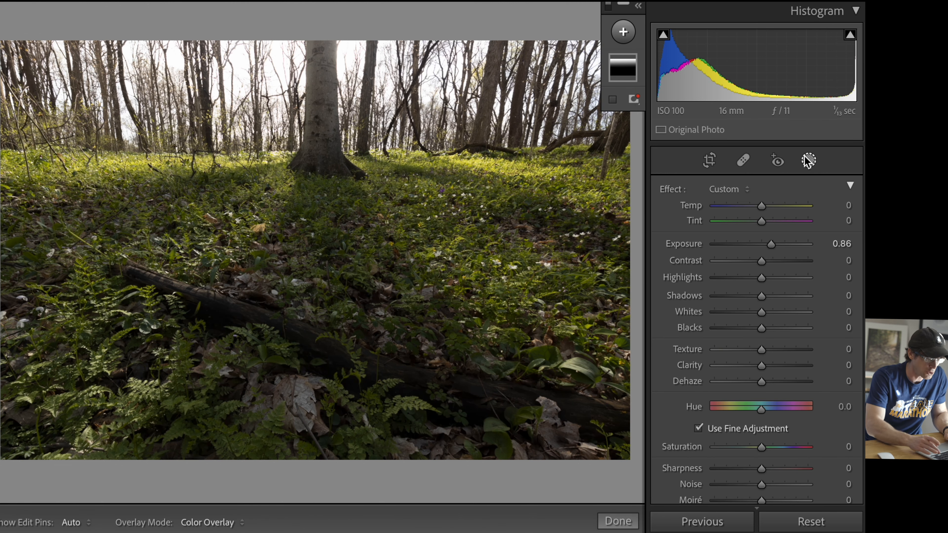
pyautogui.press('super+minus')
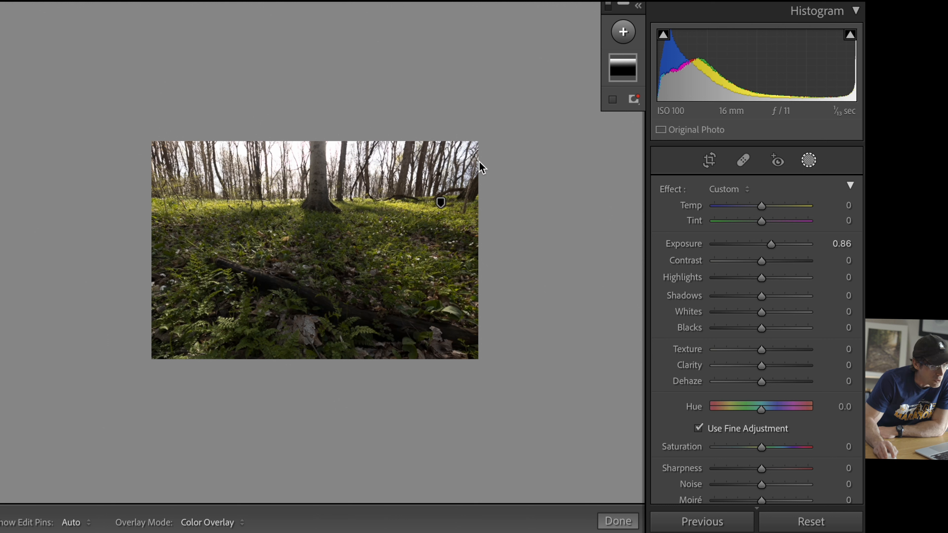
pyautogui.moveTo(773, 243)
pyautogui.mouseDown()
pyautogui.moveTo(759, 245)
pyautogui.moveTo(802, 244)
pyautogui.moveTo(780, 244)
pyautogui.mouseUp()
pyautogui.click(626, 69)
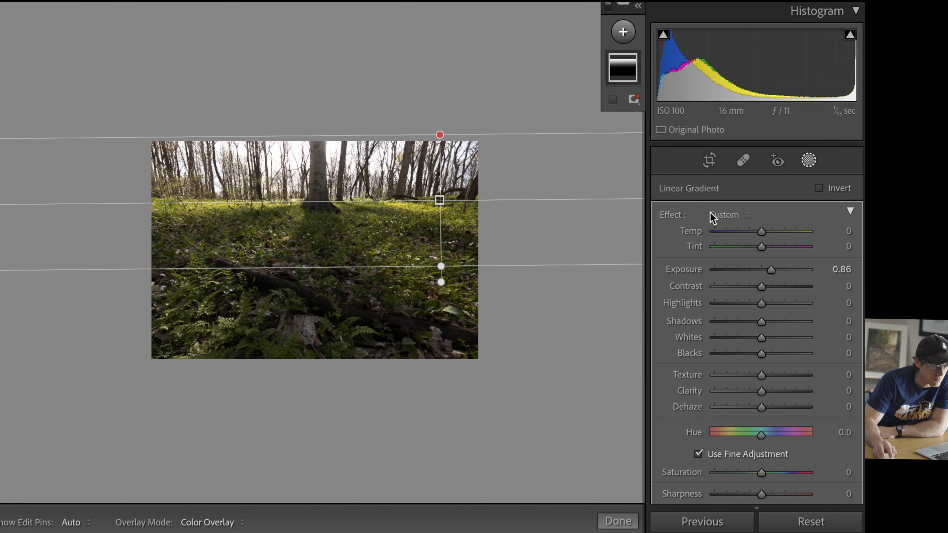
pyautogui.moveTo(769, 275); pyautogui.dragTo(776, 272)
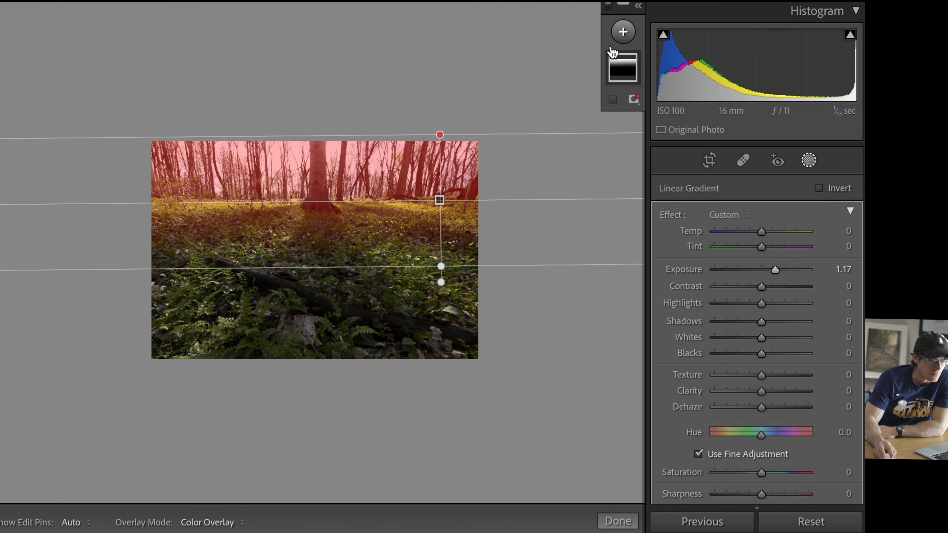
pyautogui.click(806, 160)
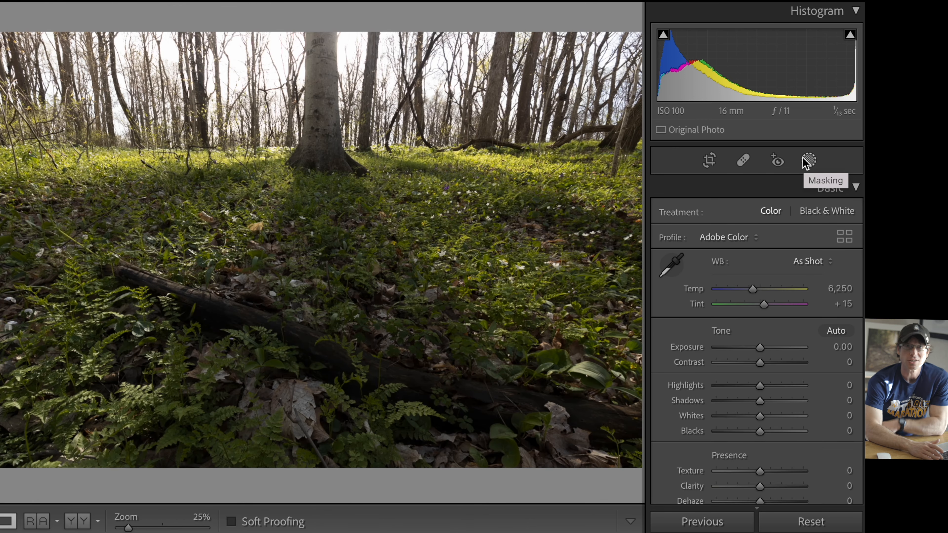
# Step: Compare the edited photo with its original version several times
pyautogui.press('\\')
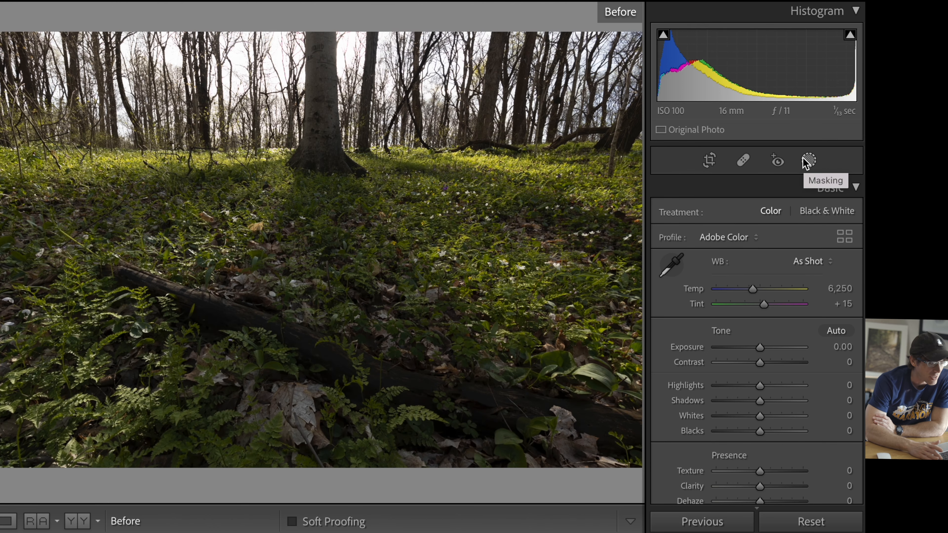
pyautogui.press('\\')
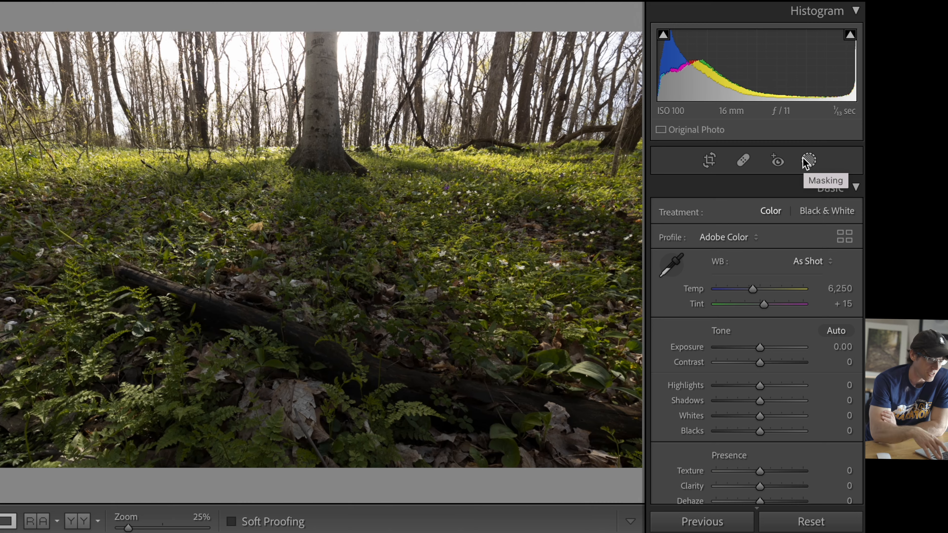
pyautogui.press('\\')
pyautogui.press('\\')
pyautogui.press('\\')
pyautogui.press('\\')
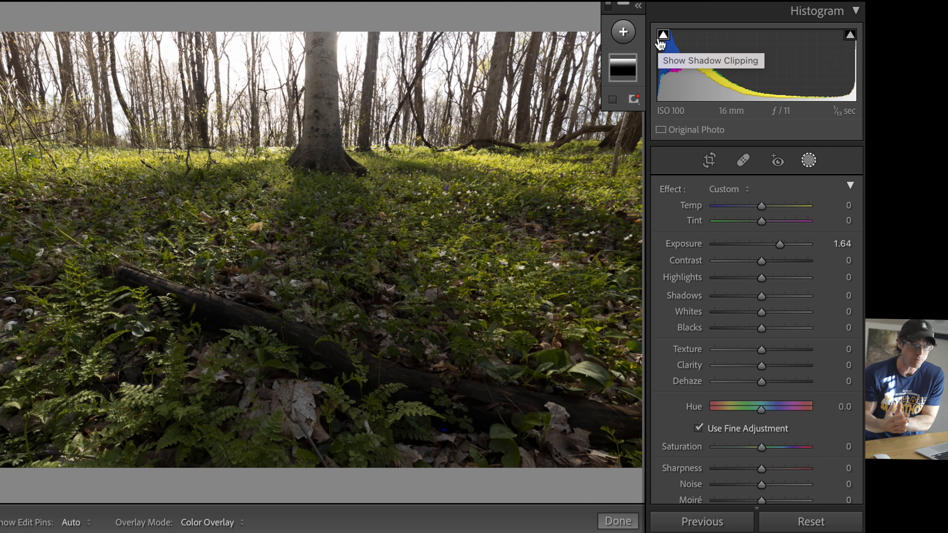
# Step: Add a brush mask with exposure −0.55 and paint it over the large tree trunk with a size 8 brush
pyautogui.click(624, 33)
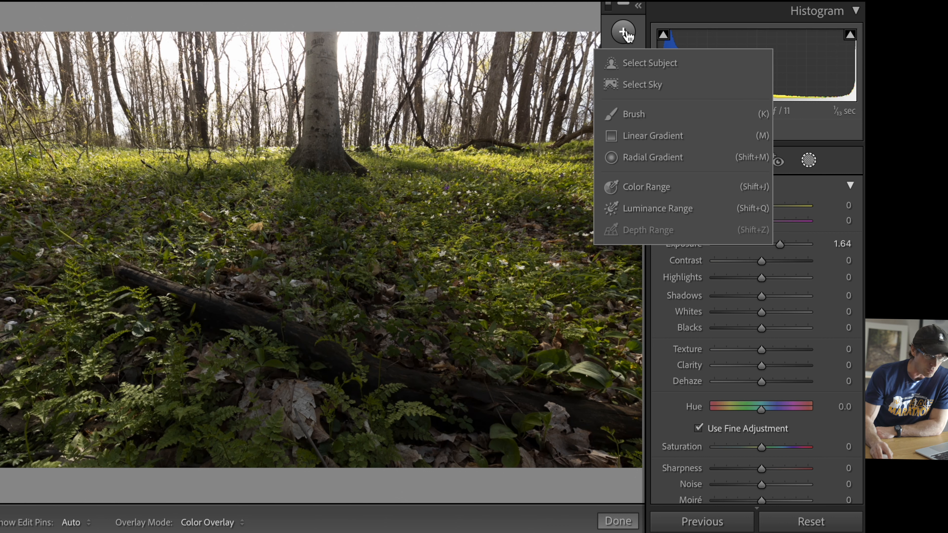
pyautogui.click(649, 115)
pyautogui.moveTo(778, 368); pyautogui.dragTo(753, 369)
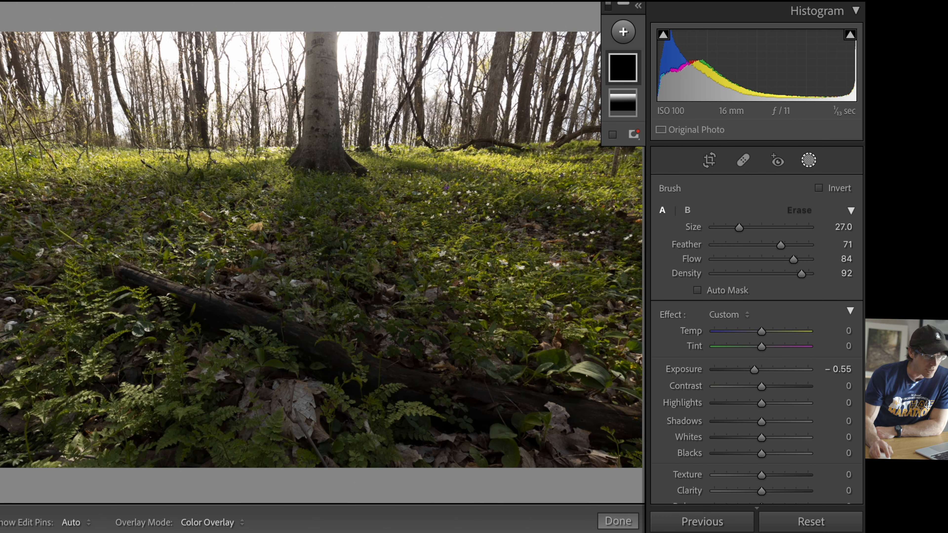
pyautogui.scroll(-8, 333, 108)
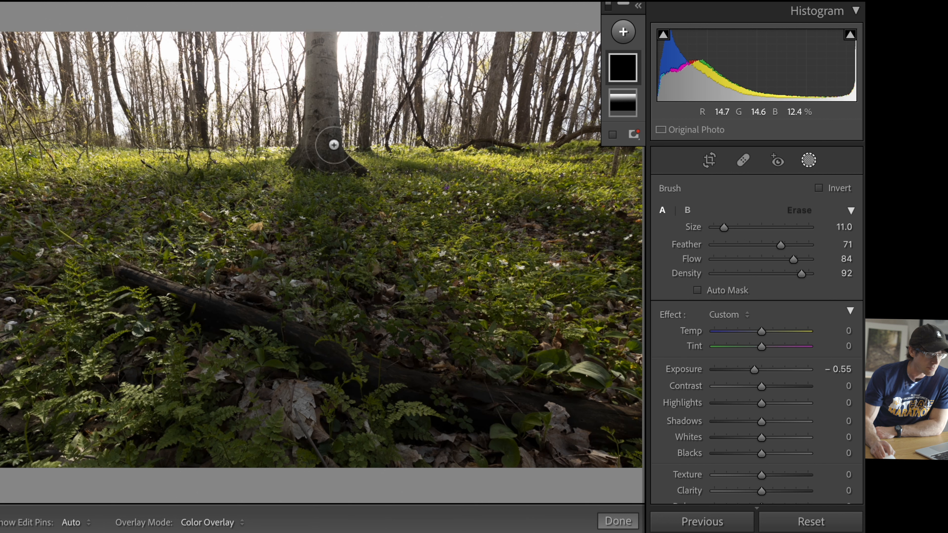
pyautogui.scroll(-1, 312, 144)
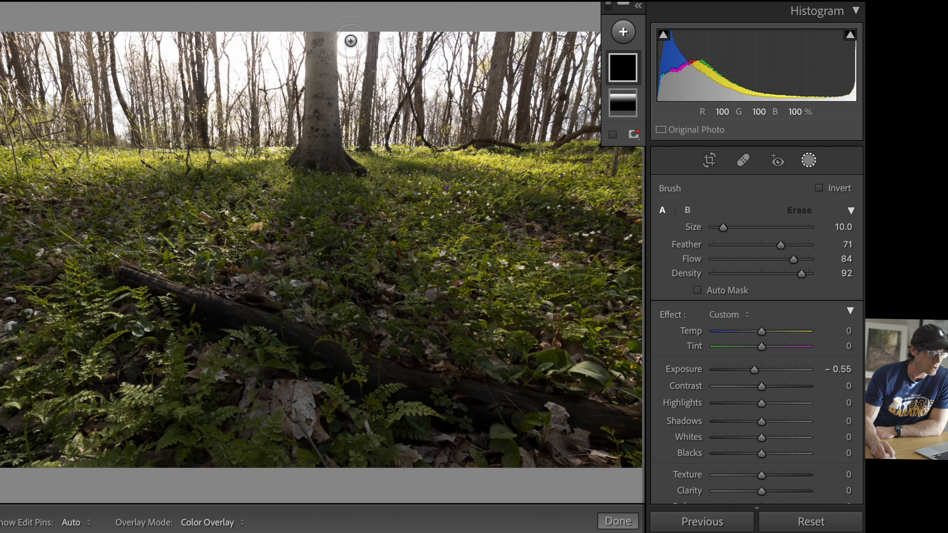
pyautogui.scroll(-2, 312, 129)
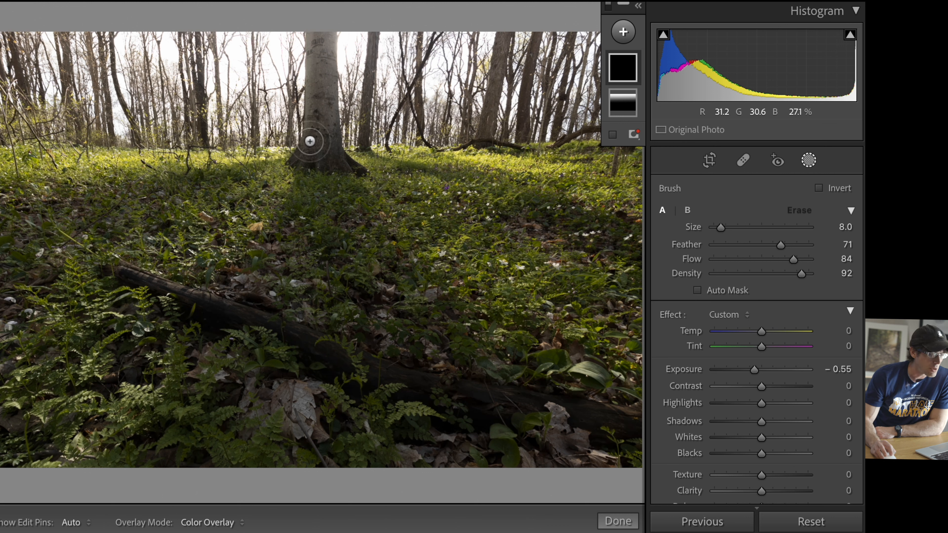
pyautogui.press('h')
pyautogui.moveTo(315, 76)
pyautogui.mouseDown()
pyautogui.moveTo(315, 44)
pyautogui.moveTo(318, 115)
pyautogui.moveTo(319, 47)
pyautogui.mouseUp()
pyautogui.press('h')
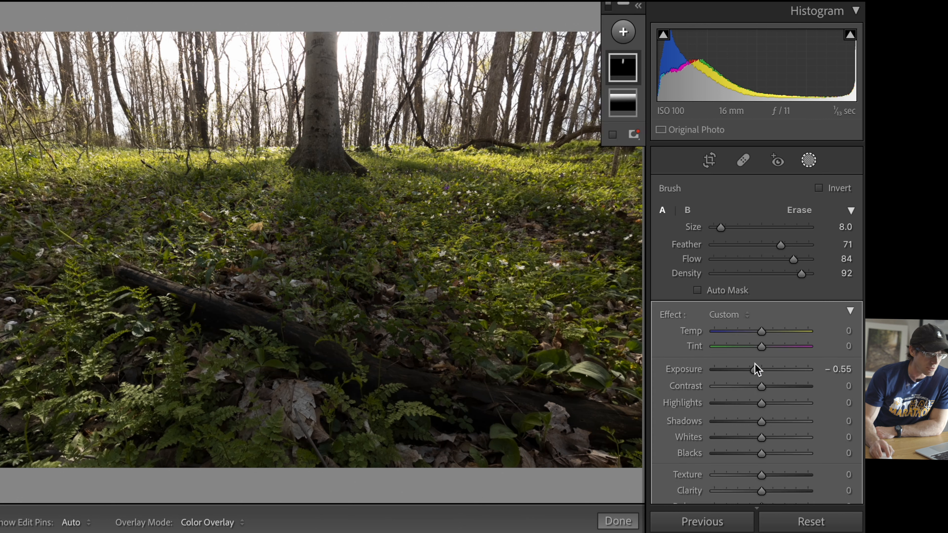
# Step: Set the trunk brush mask's exposure to −1.14 and erase part of the mask around the trunk's base with a size 7 eraser
pyautogui.moveTo(752, 370); pyautogui.dragTo(747, 371)
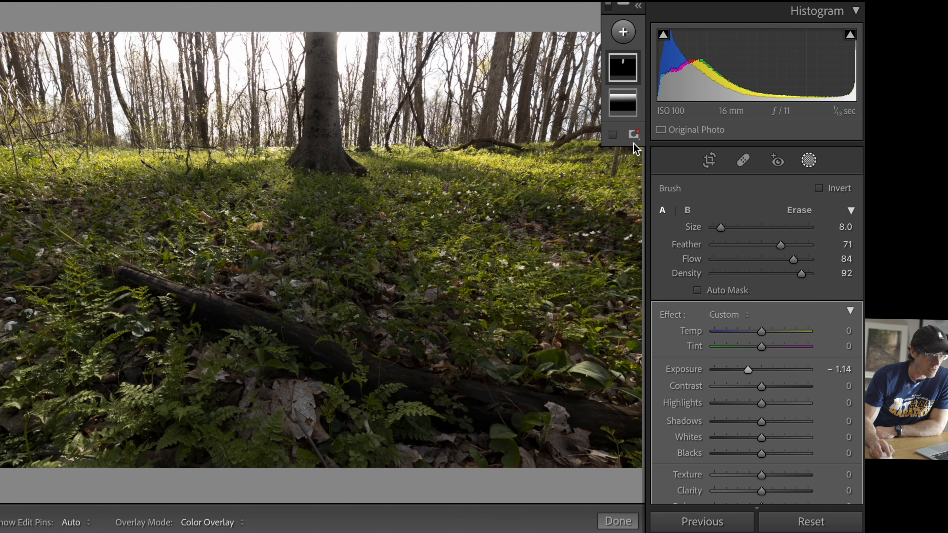
pyautogui.click(797, 213)
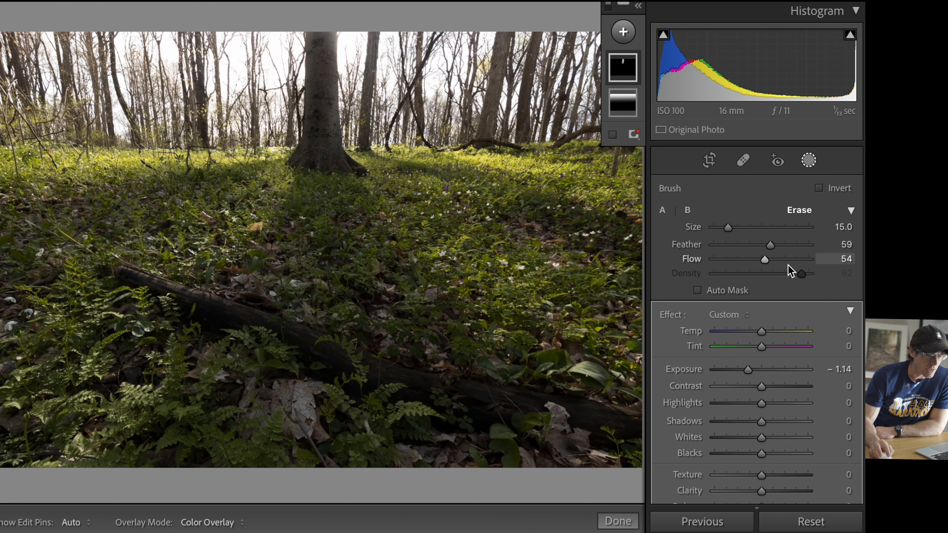
pyautogui.scroll(-8, 338, 112)
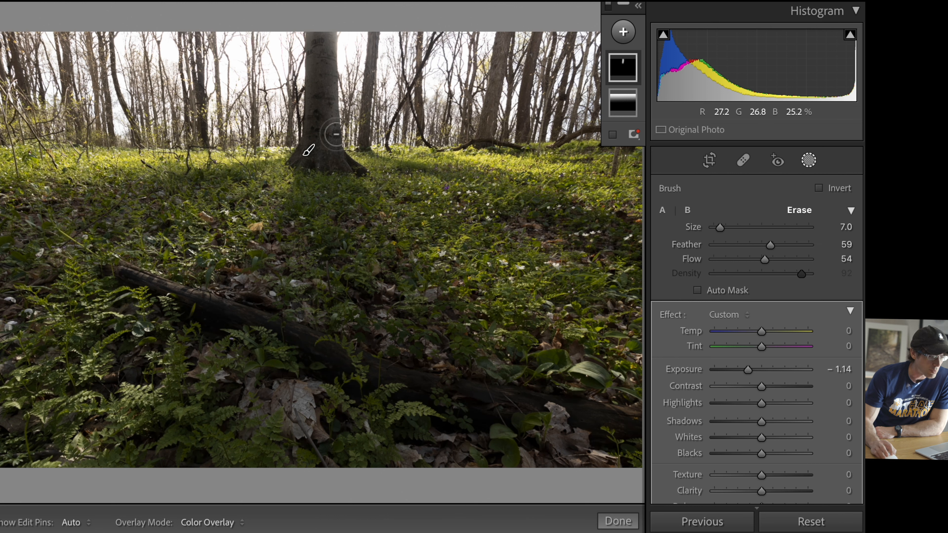
pyautogui.moveTo(333, 148)
pyautogui.mouseDown()
pyautogui.moveTo(332, 28)
pyautogui.moveTo(344, 146)
pyautogui.moveTo(308, 149)
pyautogui.mouseUp()
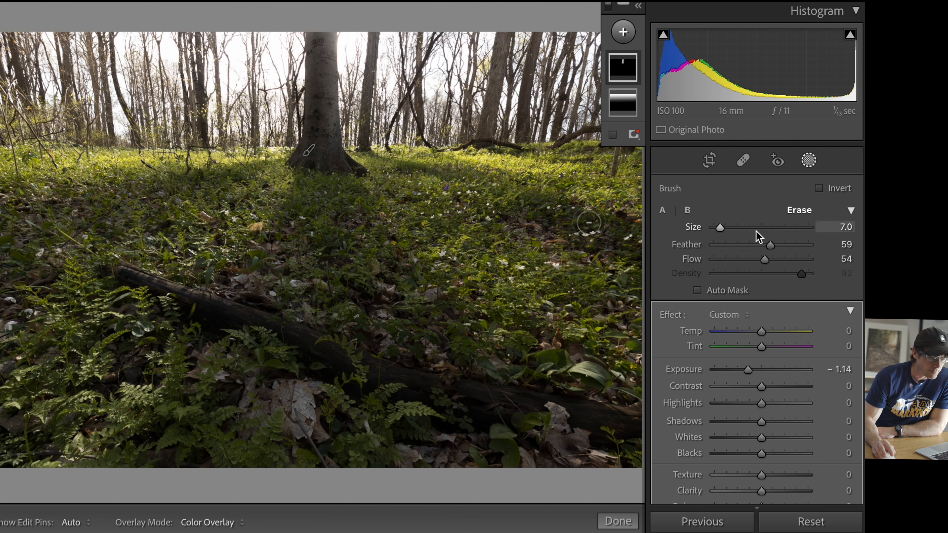
# Step: Hide the trunk brush mask and show it again to compare its effect
pyautogui.rightClick(623, 73)
pyautogui.click(658, 158)
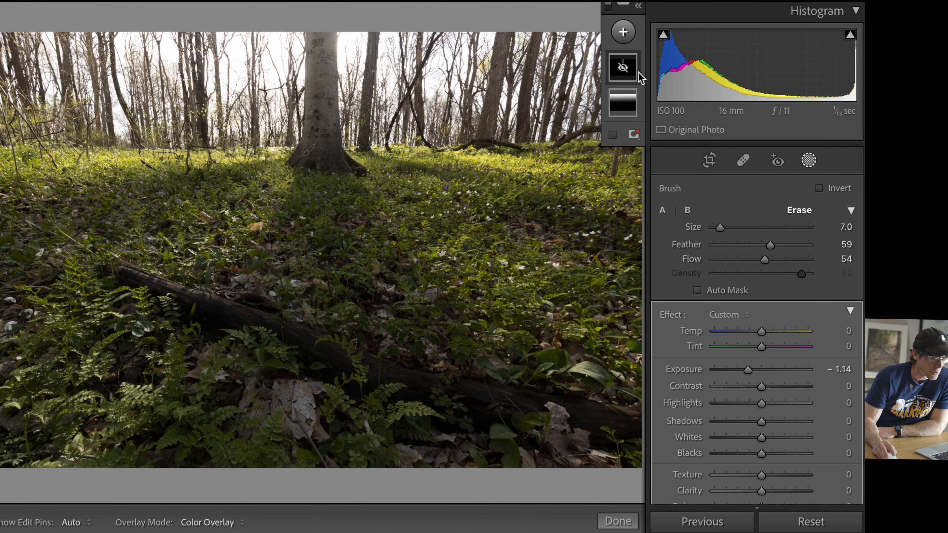
pyautogui.rightClick(628, 69)
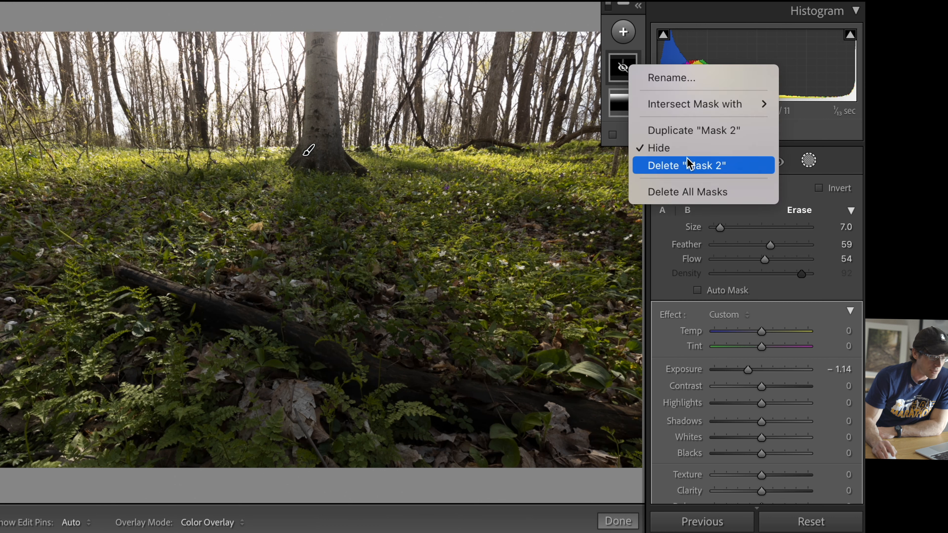
pyautogui.click(674, 148)
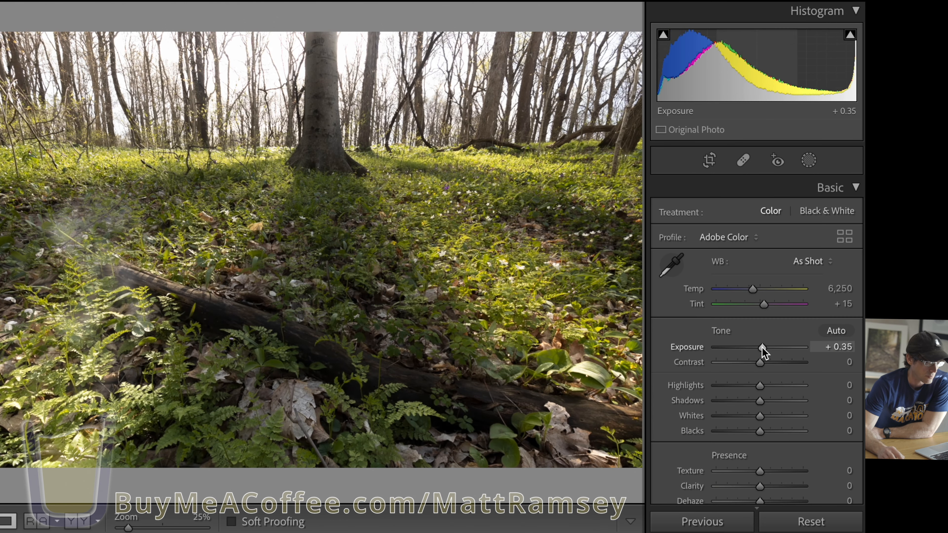
# Step: Lower the photo's overall highlights and set the sky linear gradient's highlights to −35
pyautogui.moveTo(760, 385); pyautogui.dragTo(746, 393)
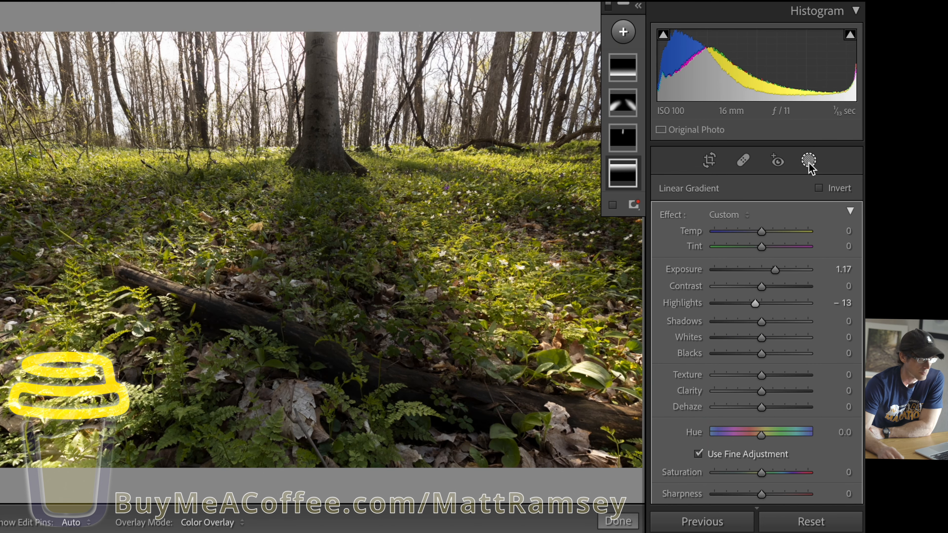
pyautogui.moveTo(747, 304); pyautogui.dragTo(750, 315)
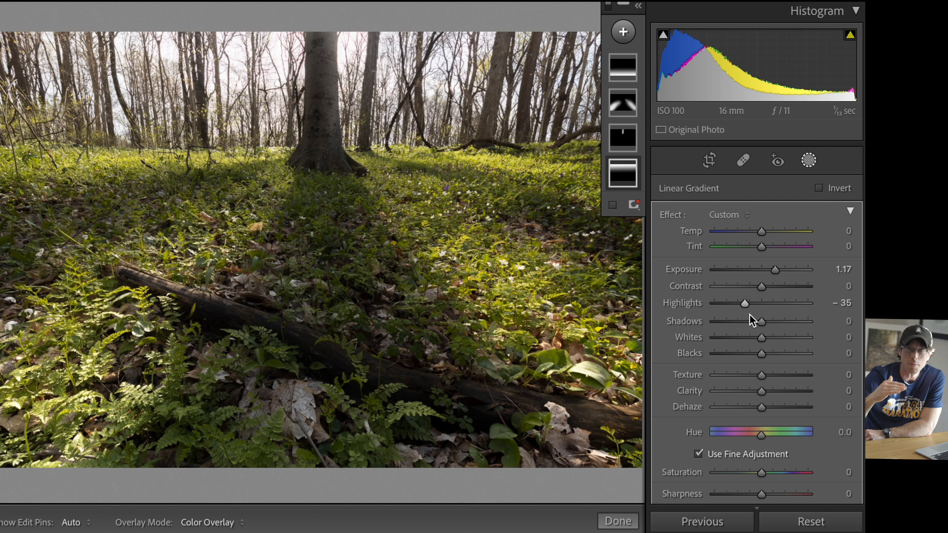
pyautogui.moveTo(744, 304); pyautogui.dragTo(745, 308)
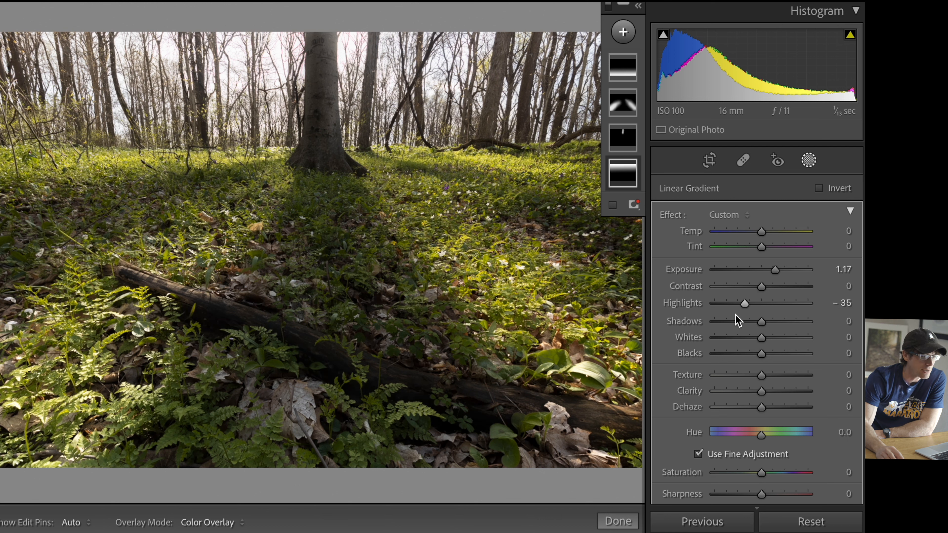
# Step: Add a radial gradient mask with feather 84 and centre it on the sky just beside the upper part of the large trunk
pyautogui.click(622, 31)
pyautogui.click(654, 160)
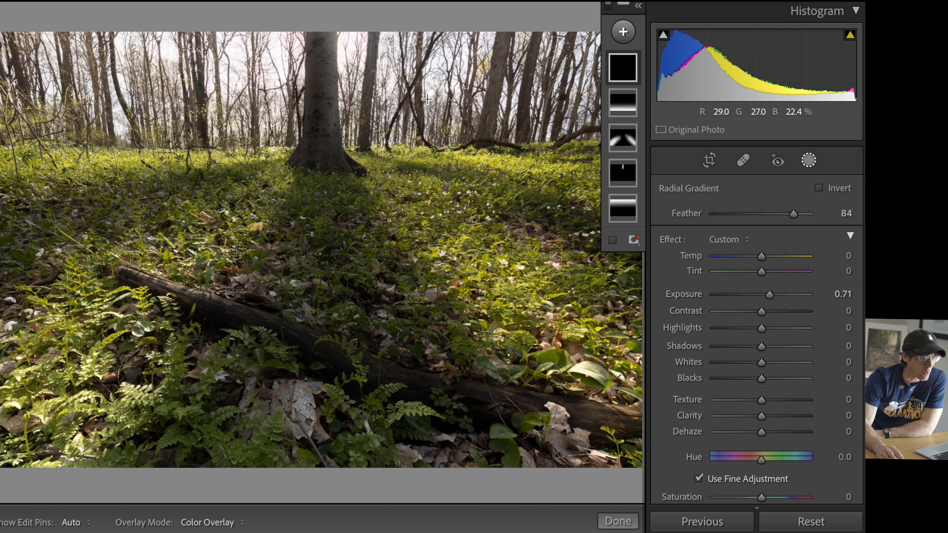
pyautogui.moveTo(314, 51); pyautogui.dragTo(493, 191)
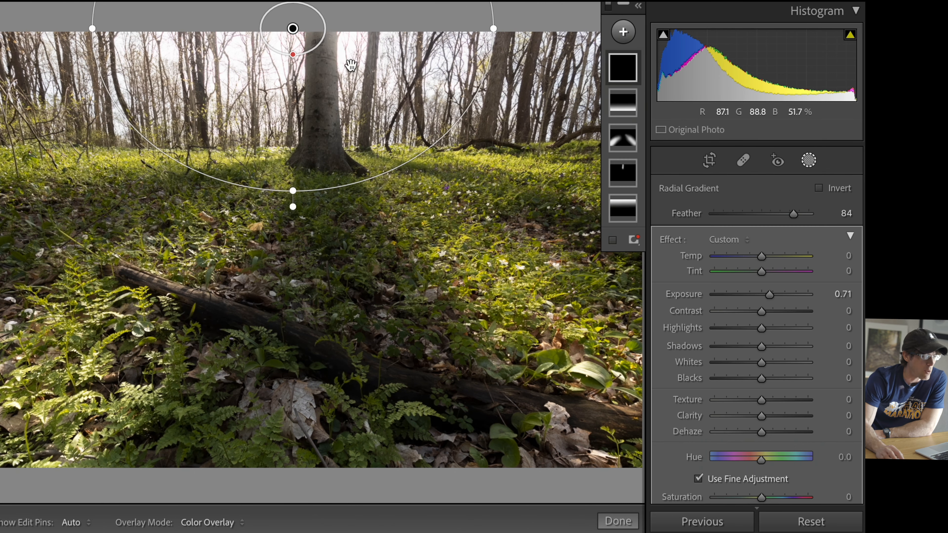
pyautogui.moveTo(299, 37); pyautogui.dragTo(343, 46)
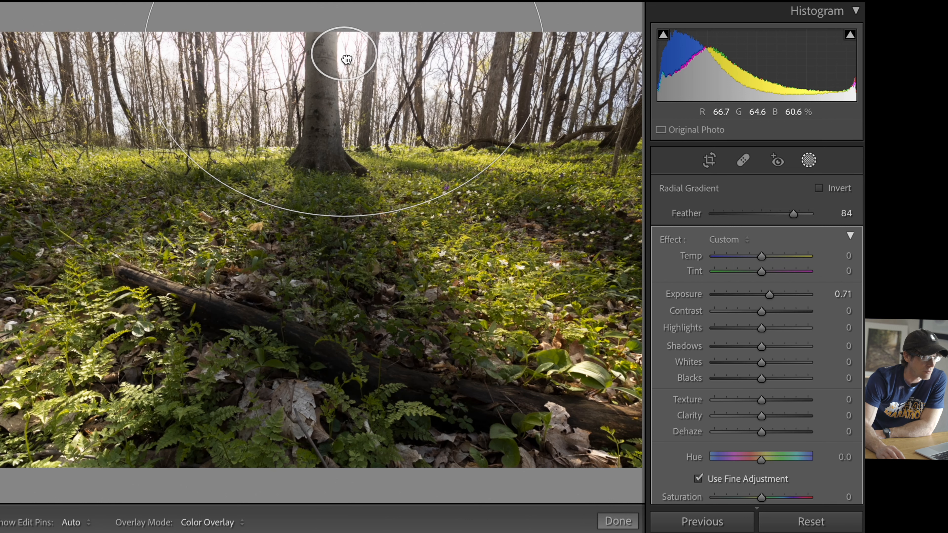
# Step: Set the radial gradient mask's exposure to 0.59 and its whites to 5
pyautogui.moveTo(766, 293); pyautogui.dragTo(765, 294)
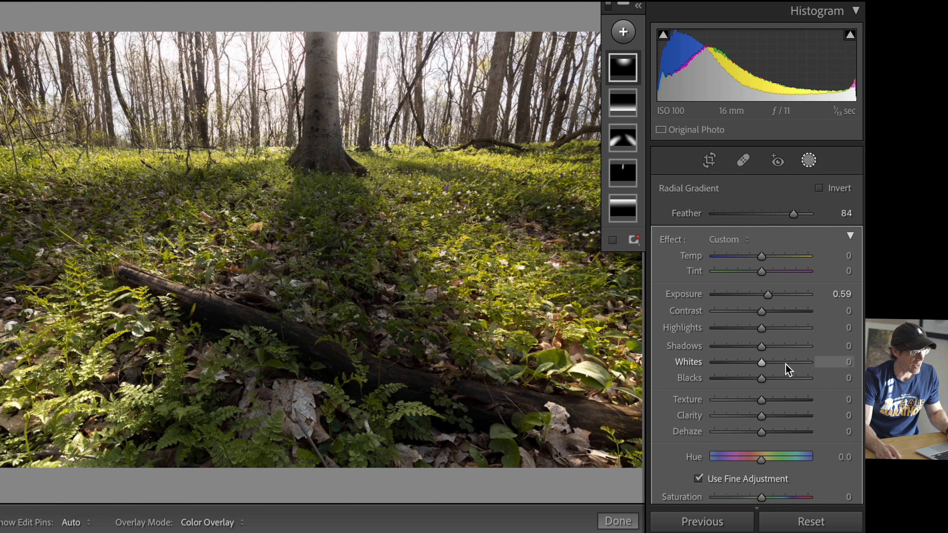
pyautogui.press('alt')
pyautogui.moveTo(762, 363)
pyautogui.mouseDown()
pyautogui.moveTo(772, 364)
pyautogui.moveTo(765, 362)
pyautogui.mouseUp()
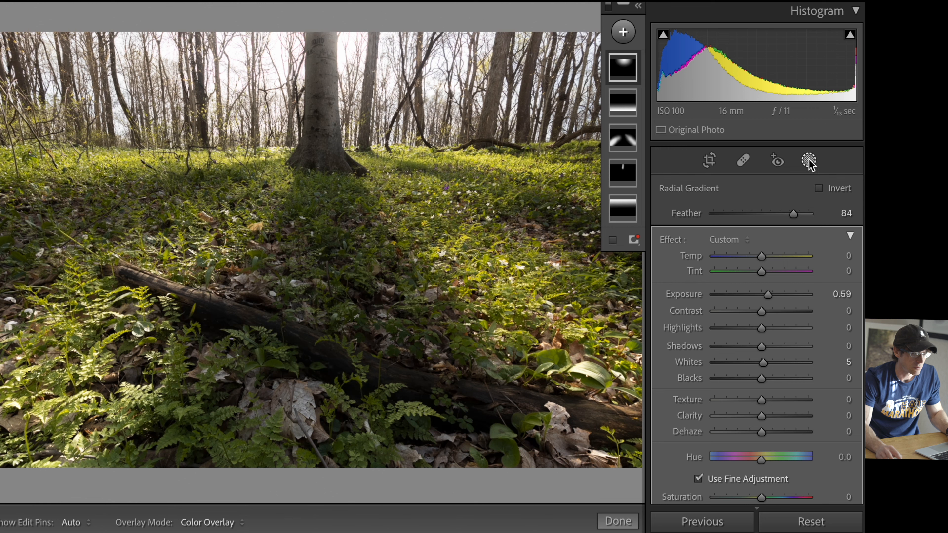
# Step: Leave masking and set the photo's overall whites to +4
pyautogui.click(808, 161)
pyautogui.moveTo(760, 417); pyautogui.dragTo(758, 416)
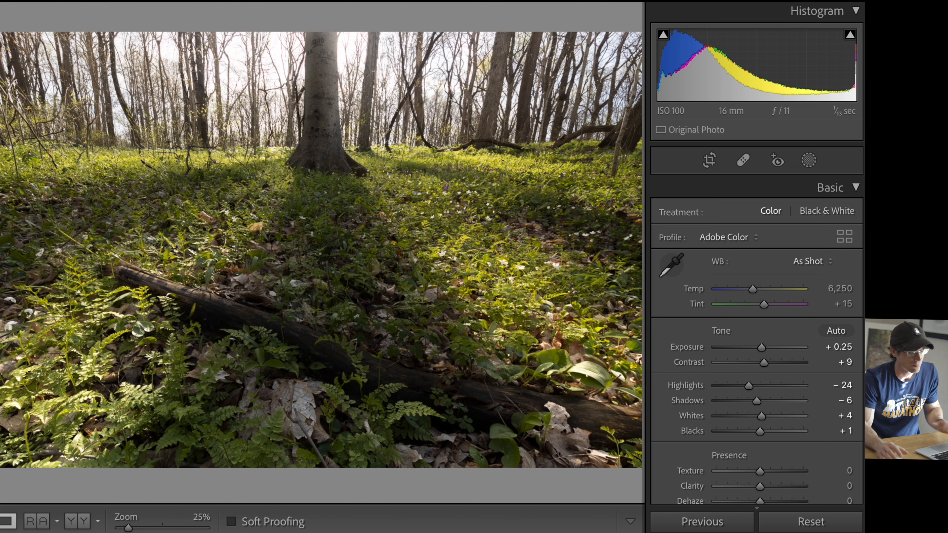
# Step: Set the sky linear gradient mask's dehaze to −8 and leave masking
pyautogui.click(813, 164)
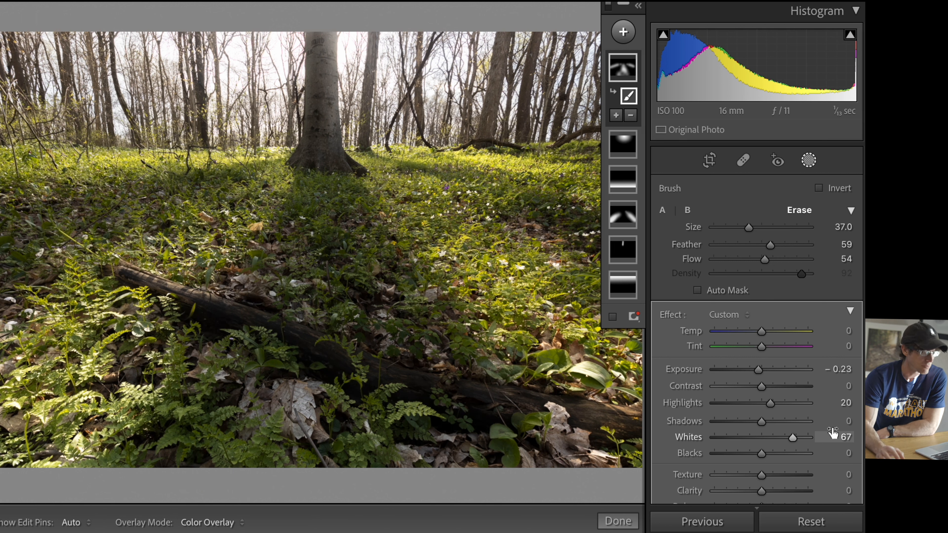
pyautogui.click(624, 289)
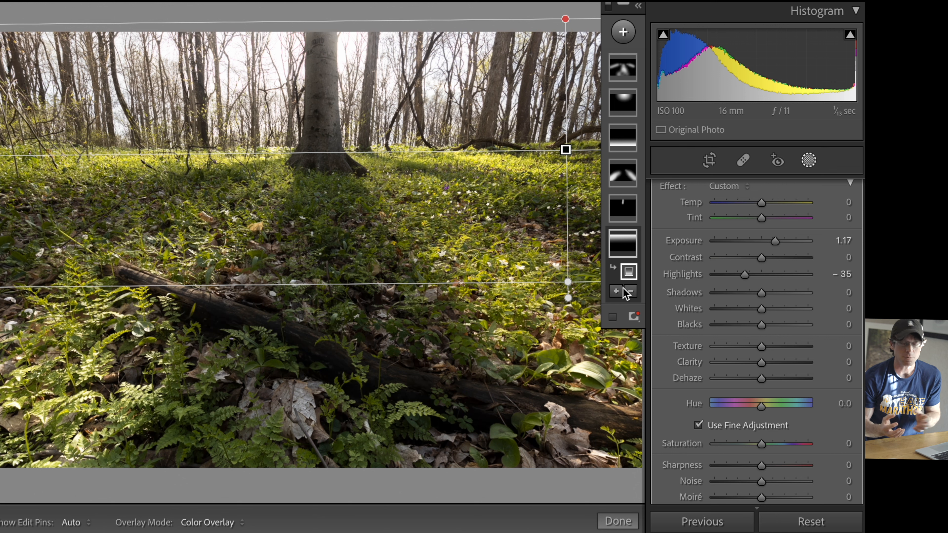
pyautogui.scroll(-1, 766, 384)
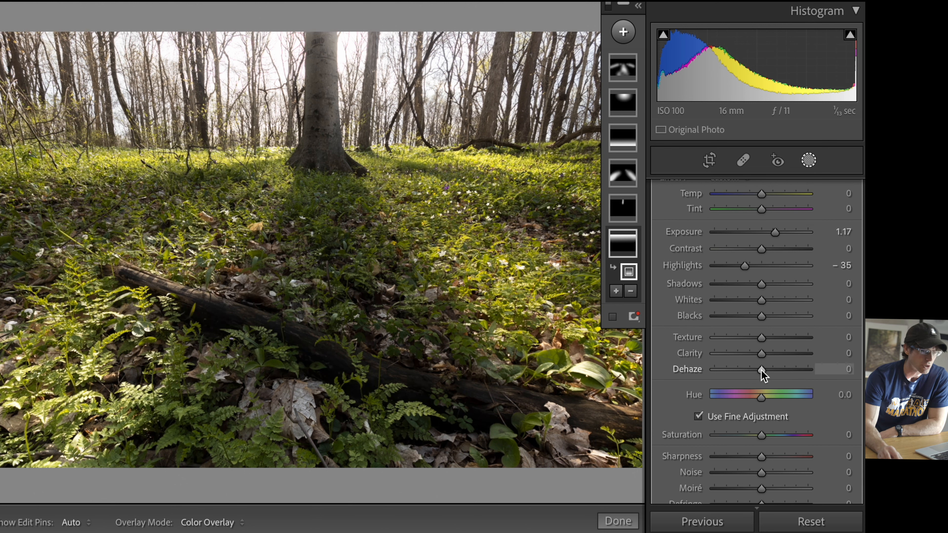
pyautogui.moveTo(761, 371); pyautogui.dragTo(758, 372)
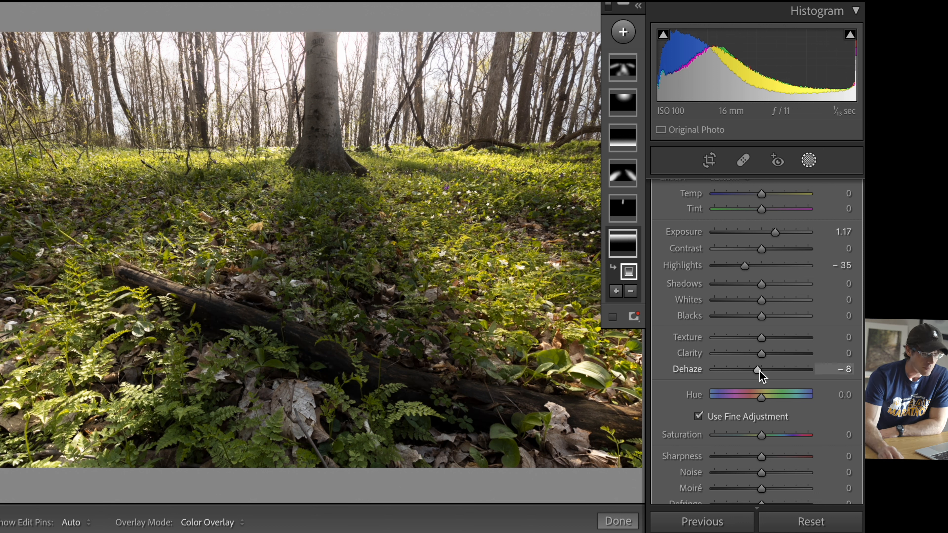
pyautogui.moveTo(760, 370); pyautogui.dragTo(759, 373)
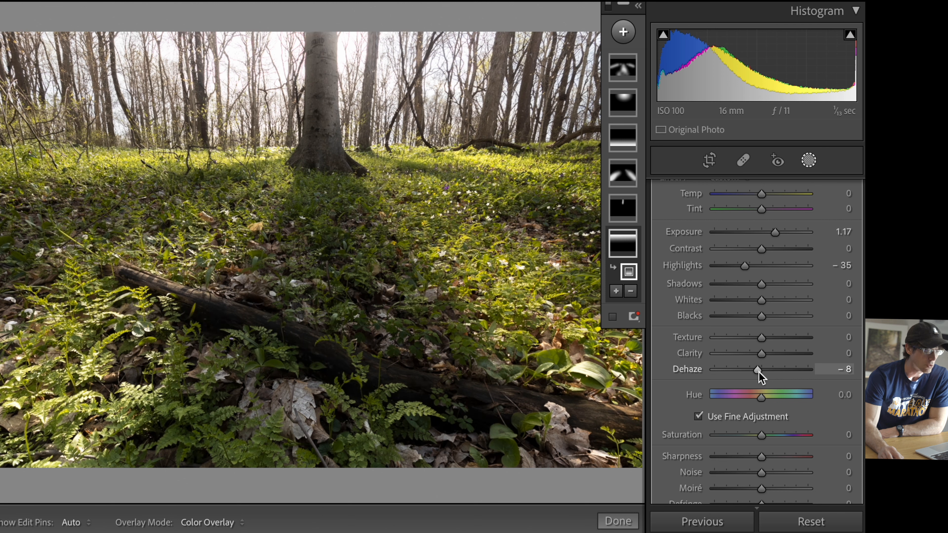
pyautogui.click(808, 165)
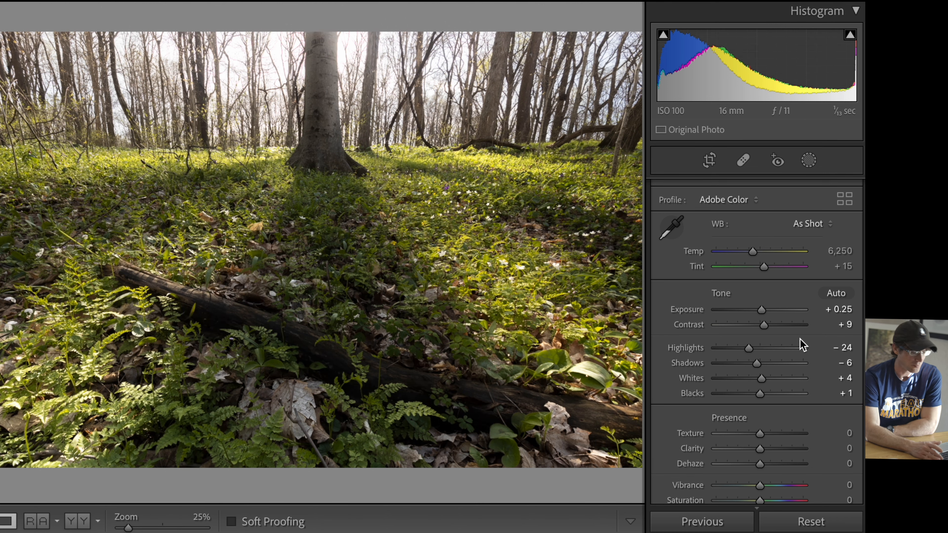
# Step: Compare the edited woodland photo with its unedited original, ending on the edited version
pyautogui.press('\\')
pyautogui.press('\\')
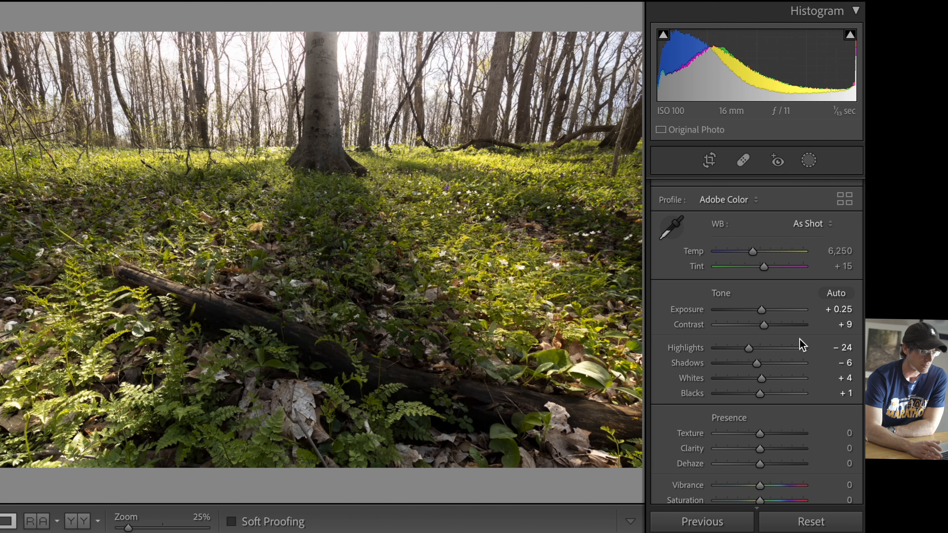
pyautogui.press('\\')
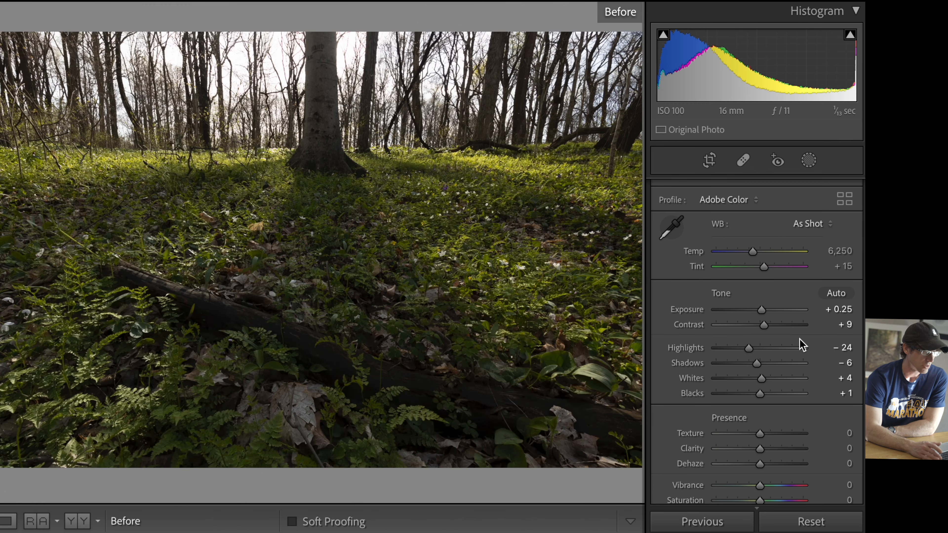
pyautogui.press('\\')
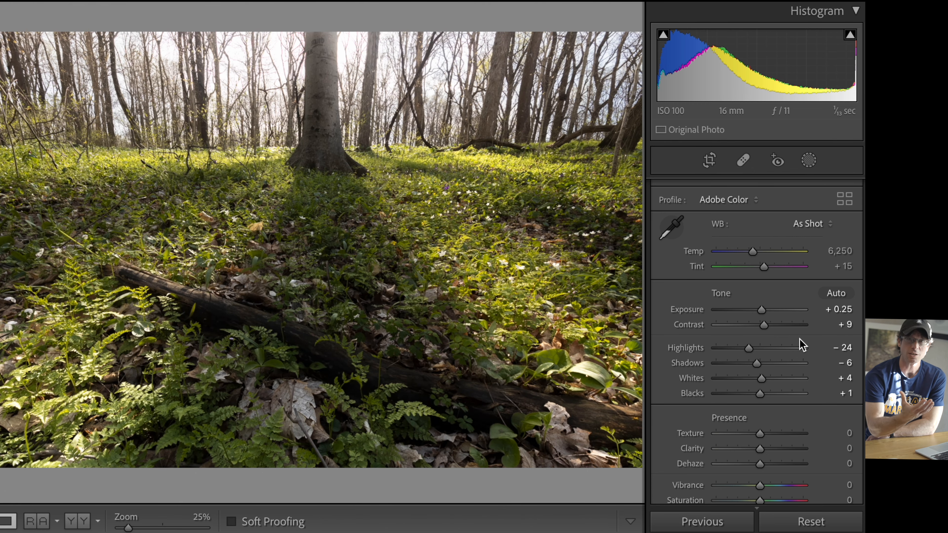
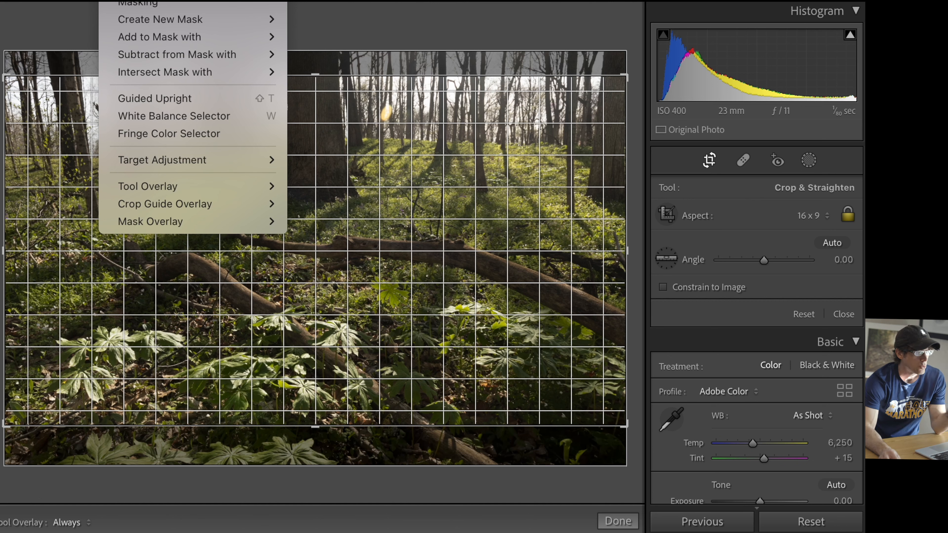
# Step: Switch the crop guide overlay to Thirds and shift the woodland photo slightly downward within the 16 x 9 crop frame
pyautogui.moveTo(247, 206)
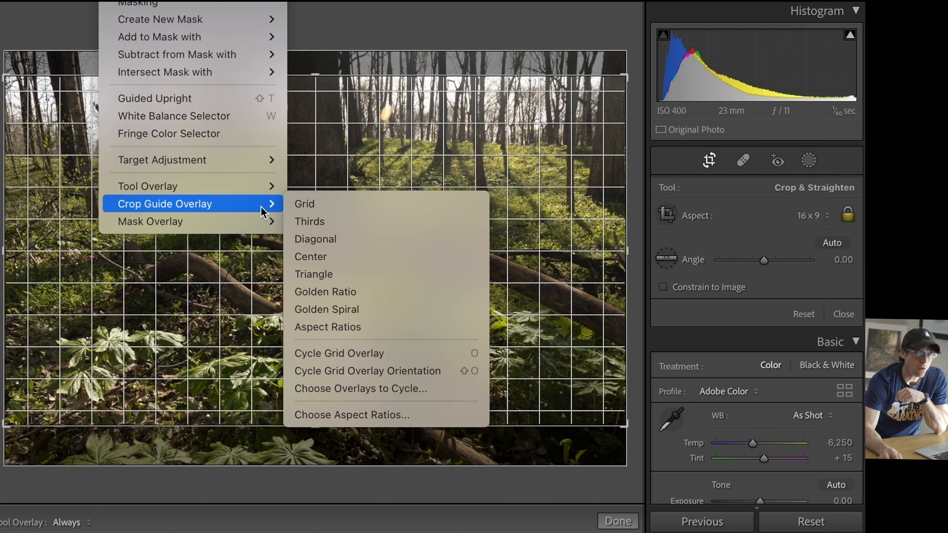
pyautogui.click(298, 221)
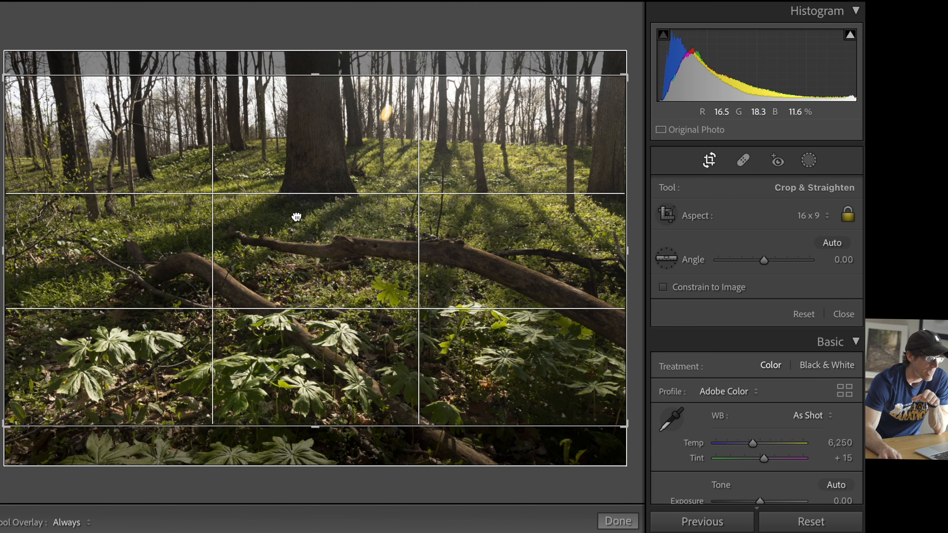
pyautogui.moveTo(297, 218); pyautogui.dragTo(297, 219)
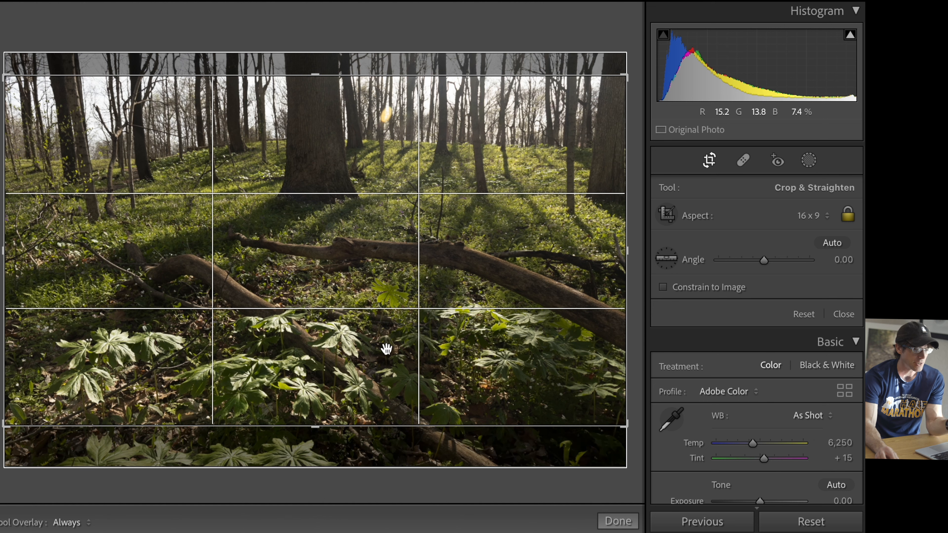
pyautogui.moveTo(440, 286); pyautogui.dragTo(425, 300)
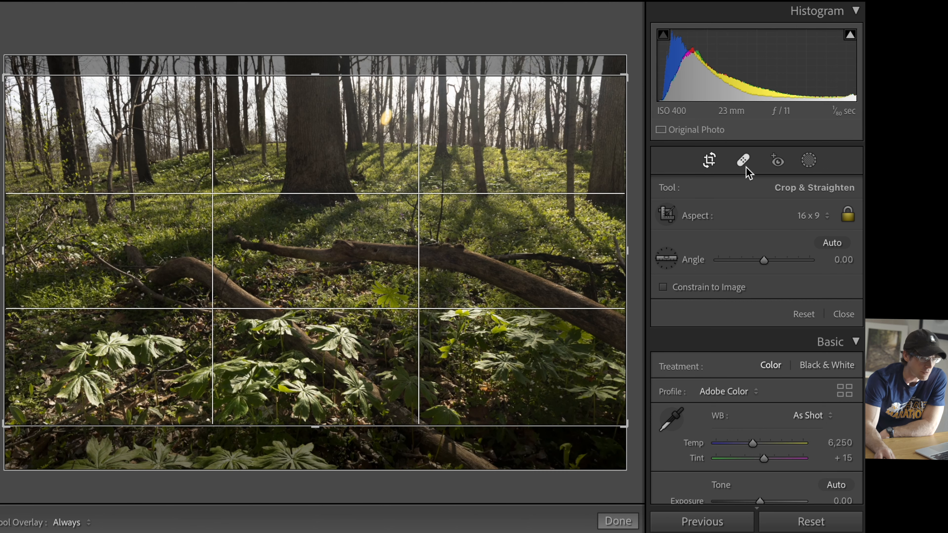
# Step: Preview the cropped photo, move it slightly upward within the crop frame, and apply the crop
pyautogui.click(709, 161)
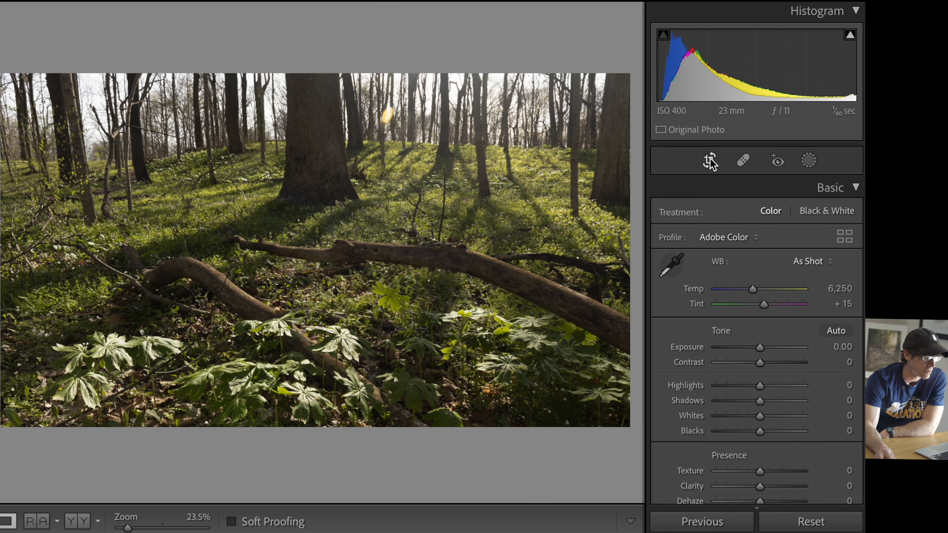
pyautogui.click(710, 160)
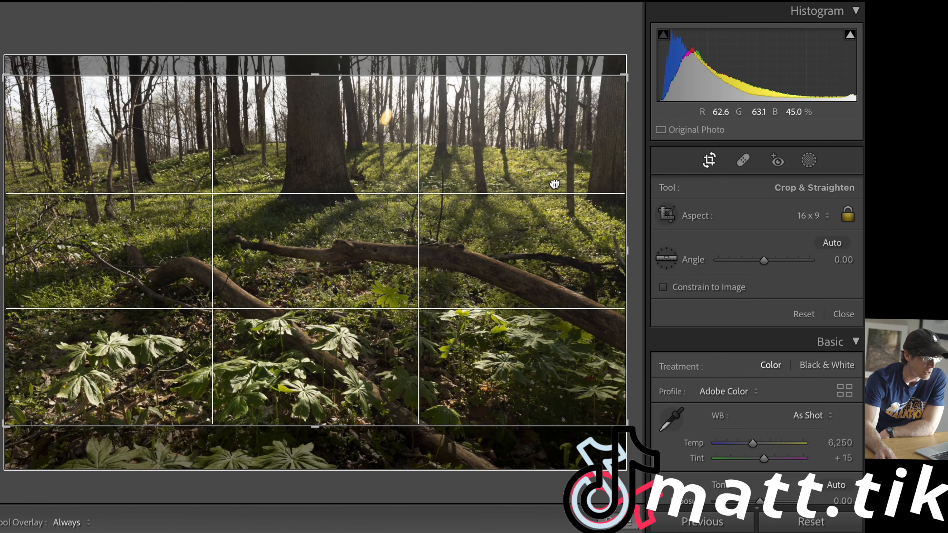
pyautogui.click(710, 161)
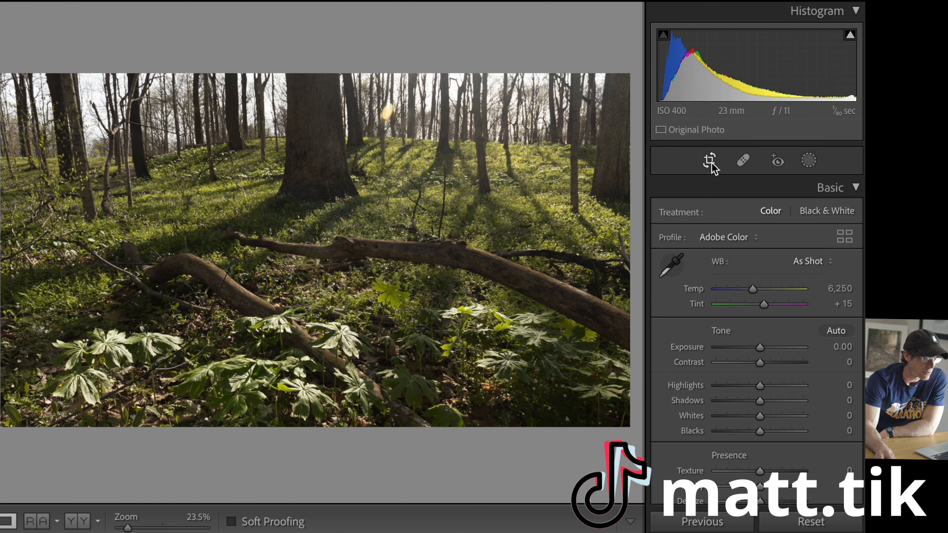
pyautogui.click(709, 160)
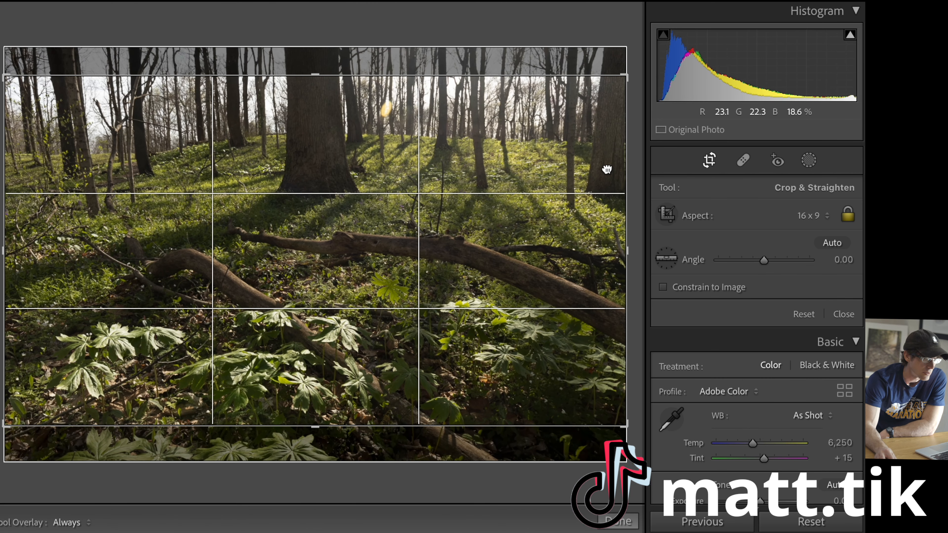
pyautogui.click(710, 160)
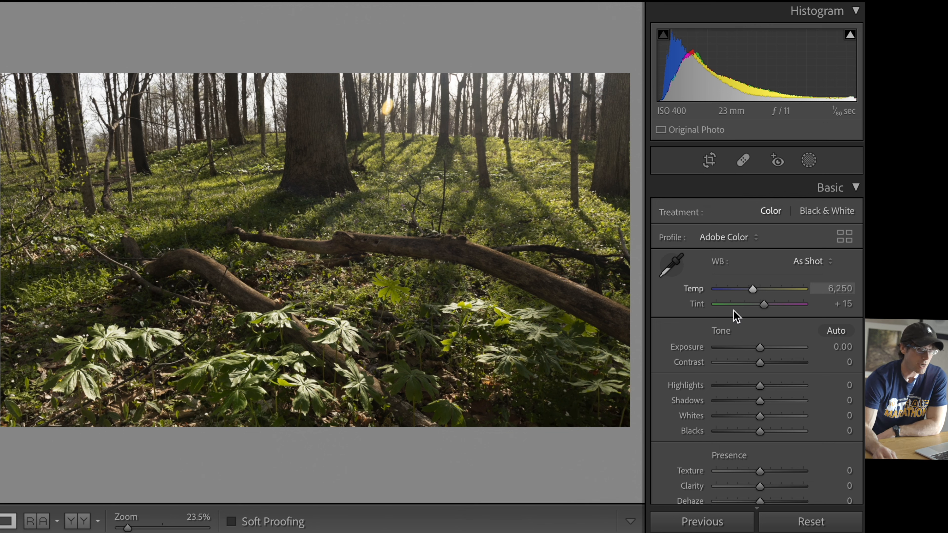
# Step: Set the photo's vertical perspective transform to +6, leave Guided Upright, and compare the result with the original
pyautogui.hotkey('shift', 't')
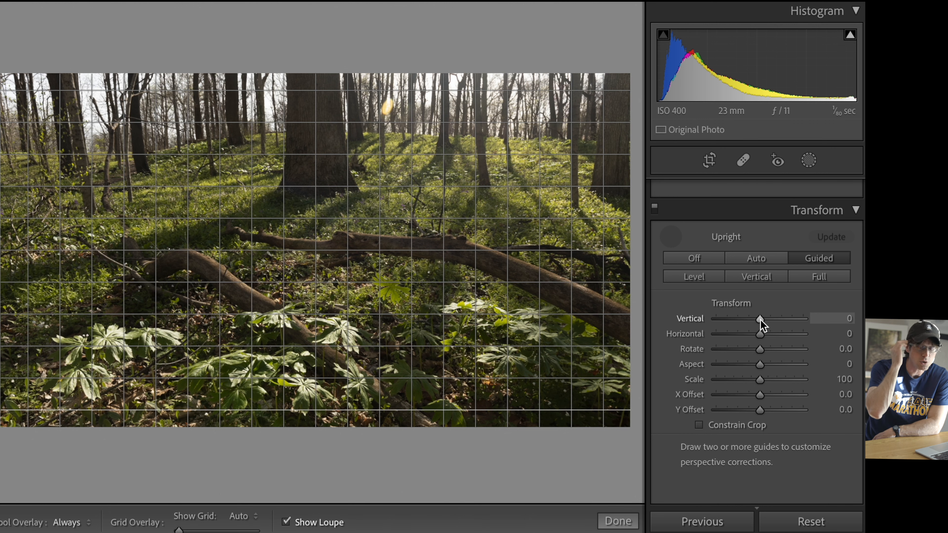
pyautogui.moveTo(761, 320); pyautogui.dragTo(760, 324)
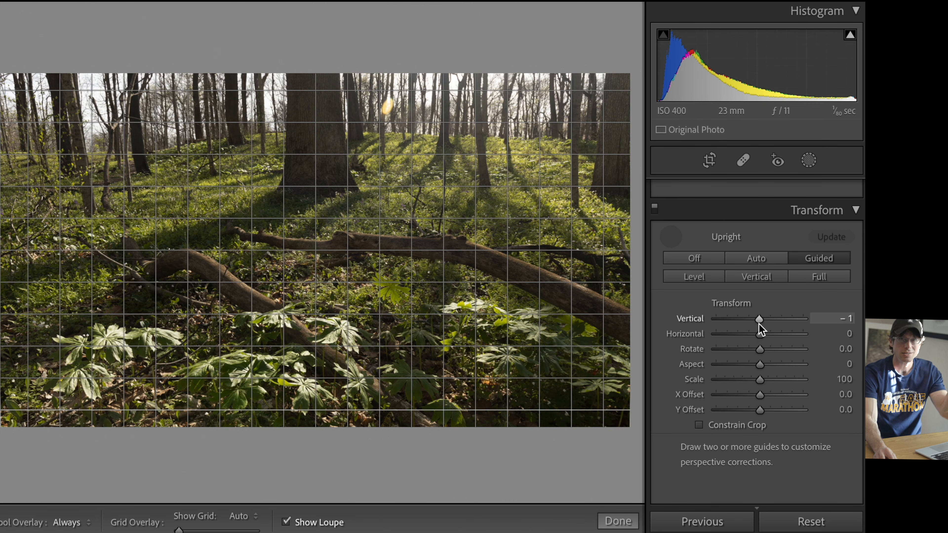
pyautogui.moveTo(759, 324); pyautogui.dragTo(763, 324)
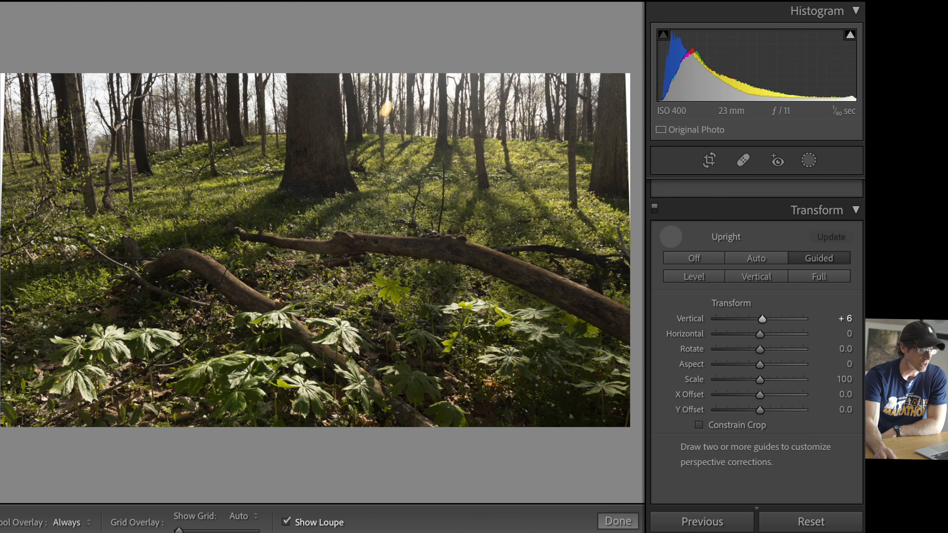
pyautogui.click(677, 243)
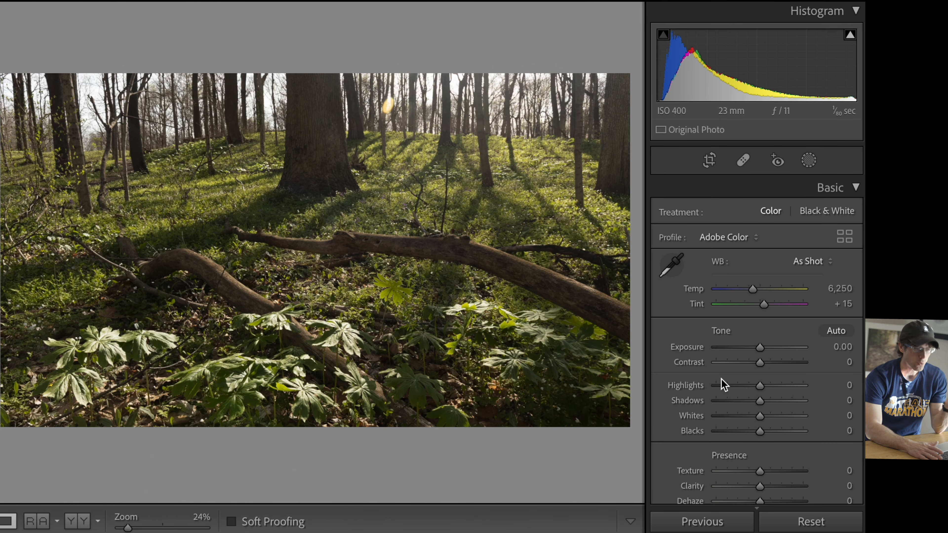
pyautogui.press('\\')
pyautogui.press('\\')
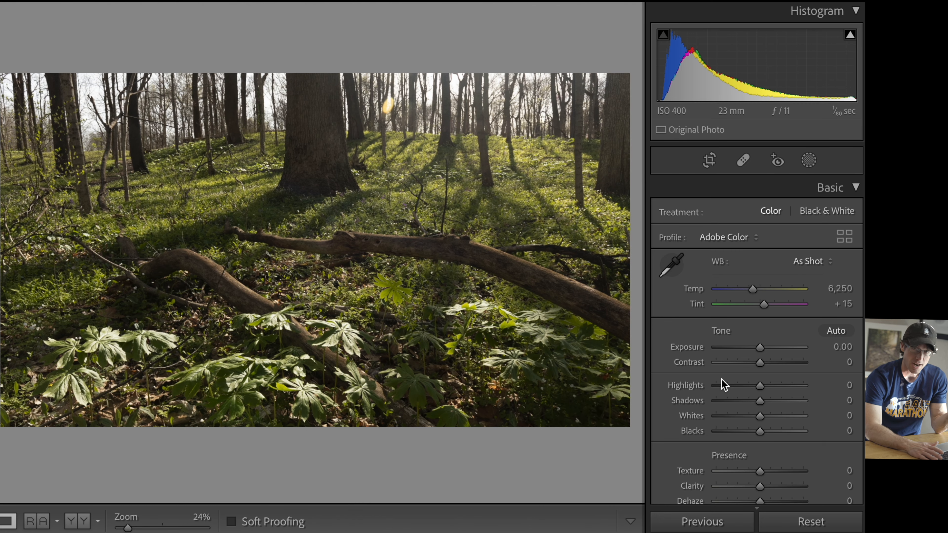
# Step: Set the HSL saturation of yellow to −34 and green to −11, and their hues to −6 and −3 with targeted adjustment
pyautogui.scroll(-3, 734, 406)
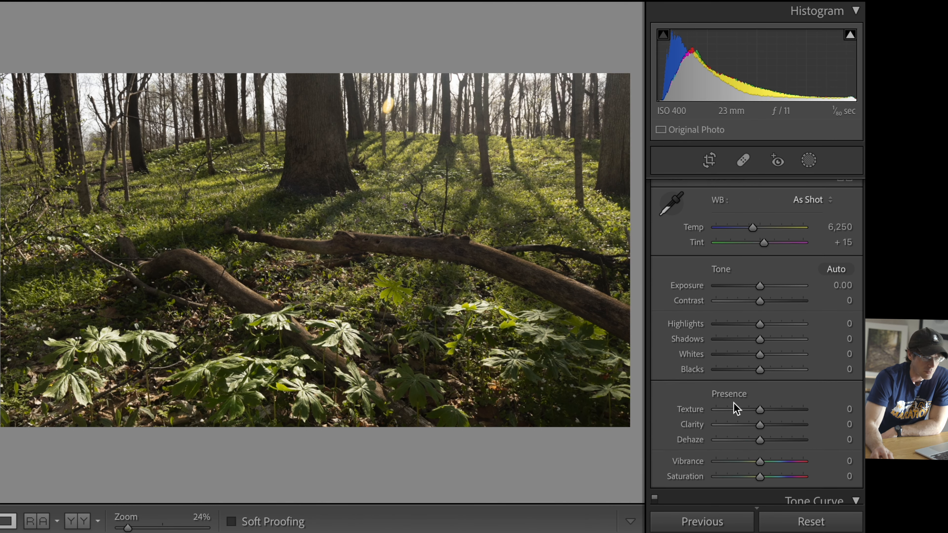
pyautogui.scroll(-2, 735, 408)
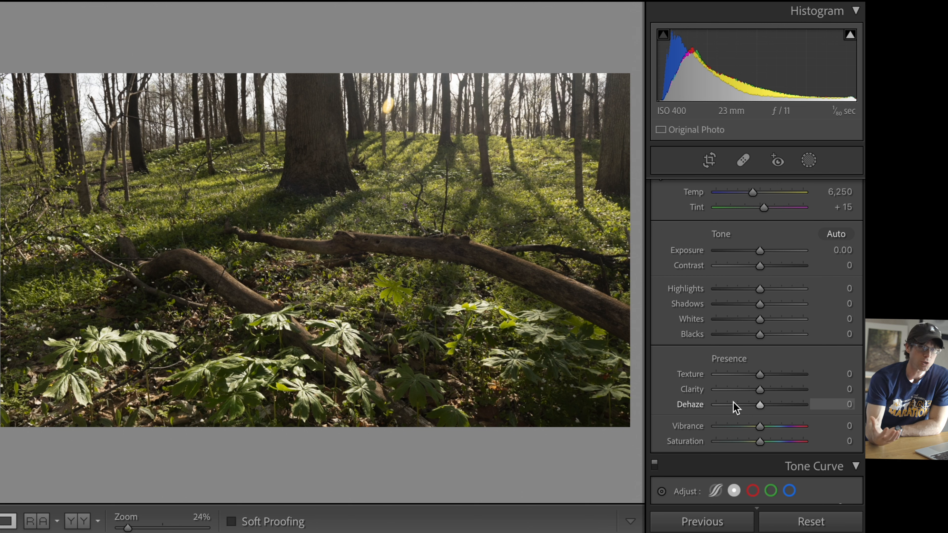
pyautogui.scroll(-12, 751, 392)
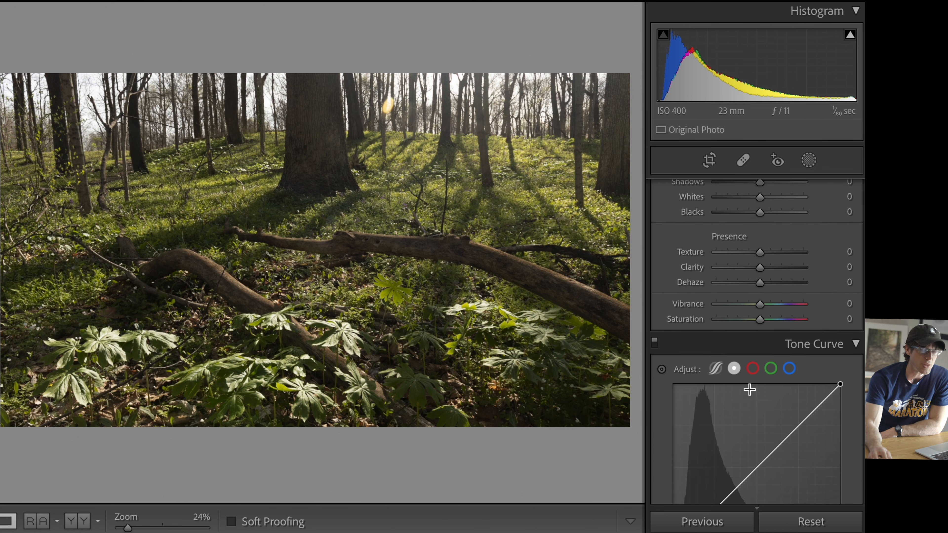
pyautogui.scroll(-17, 751, 391)
pyautogui.scroll(8, 752, 393)
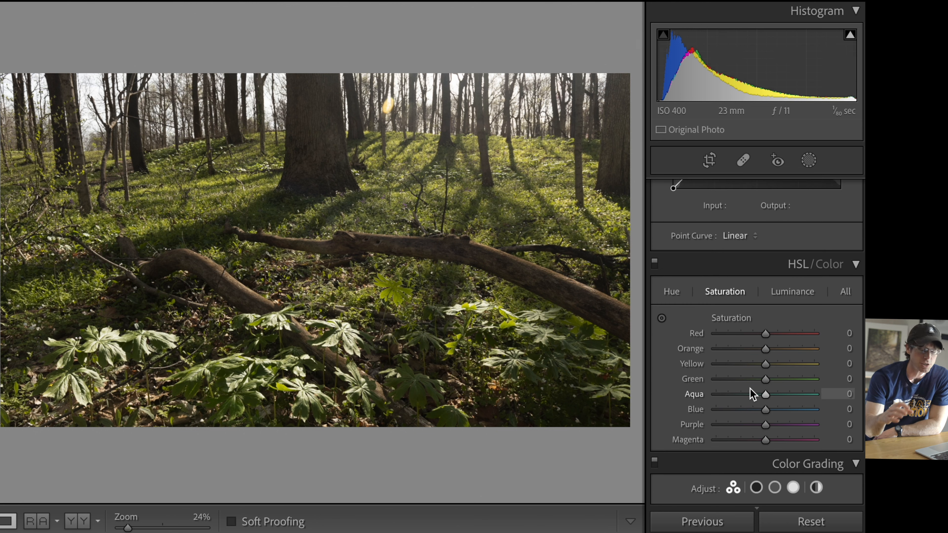
pyautogui.click(671, 291)
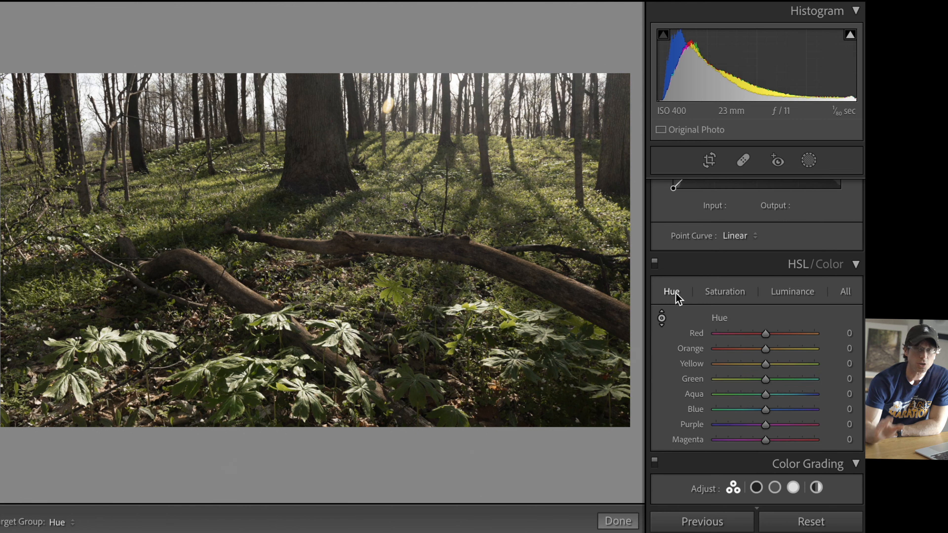
pyautogui.click(661, 318)
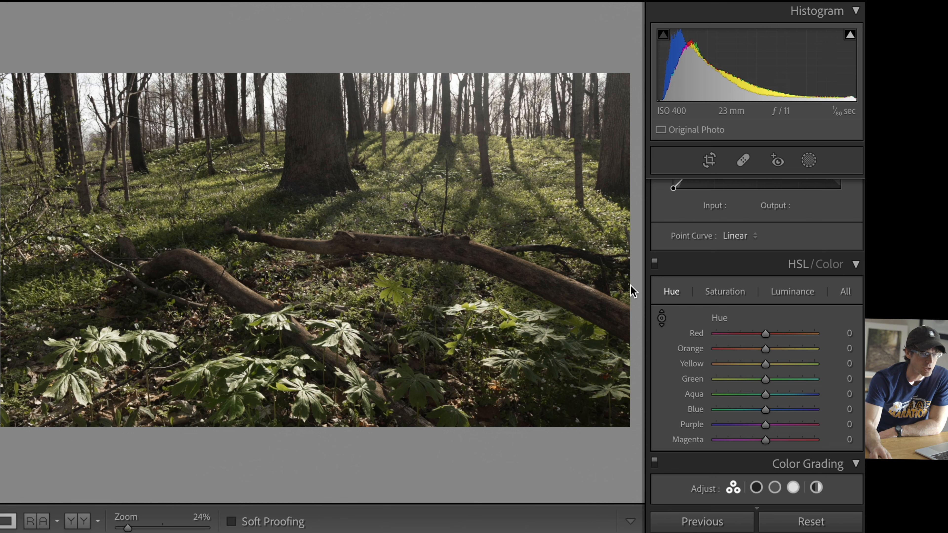
pyautogui.click(662, 318)
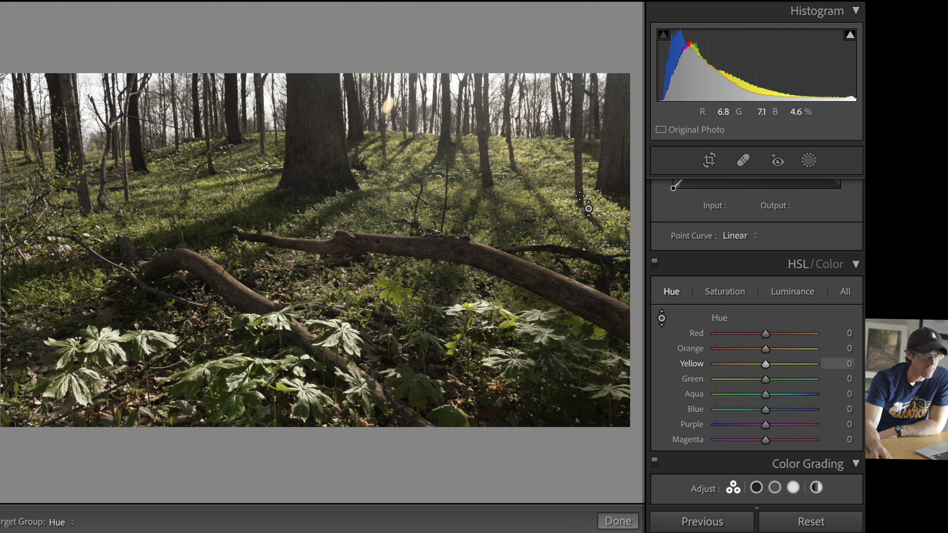
pyautogui.moveTo(335, 271)
pyautogui.mouseDown()
pyautogui.moveTo(335, 259)
pyautogui.moveTo(335, 308)
pyautogui.moveTo(335, 229)
pyautogui.moveTo(335, 299)
pyautogui.moveTo(335, 276)
pyautogui.mouseUp()
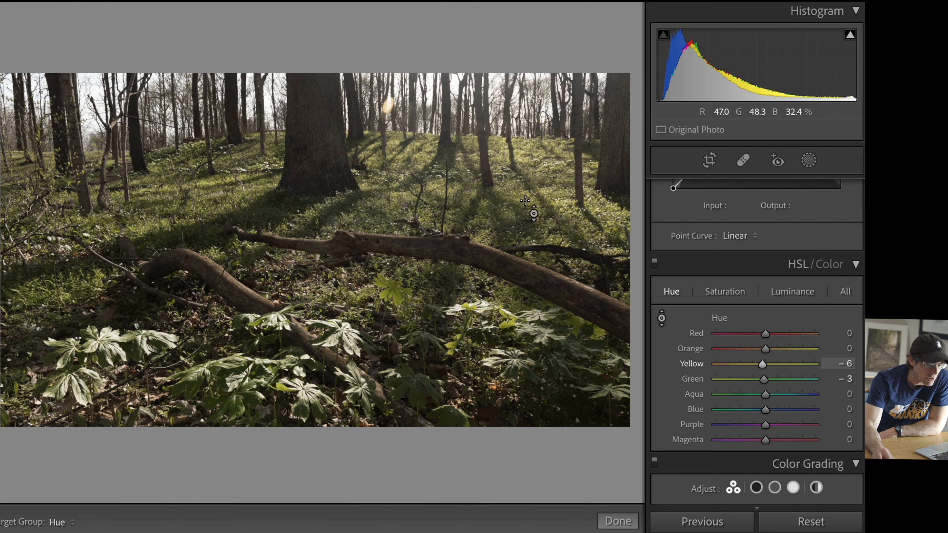
# Step: Set the yellow saturation to −27 with targeted adjustment on the ground cover
pyautogui.click(720, 291)
pyautogui.click(662, 319)
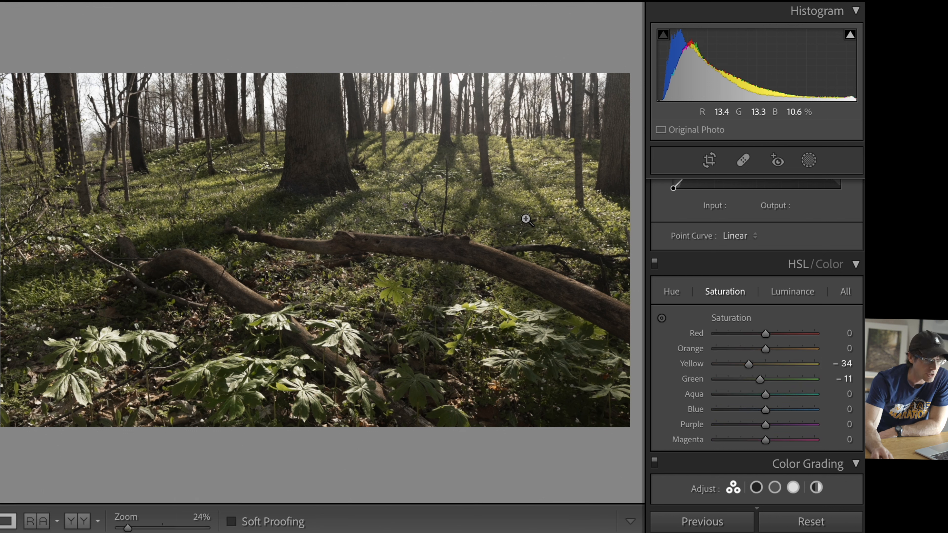
pyautogui.click(662, 317)
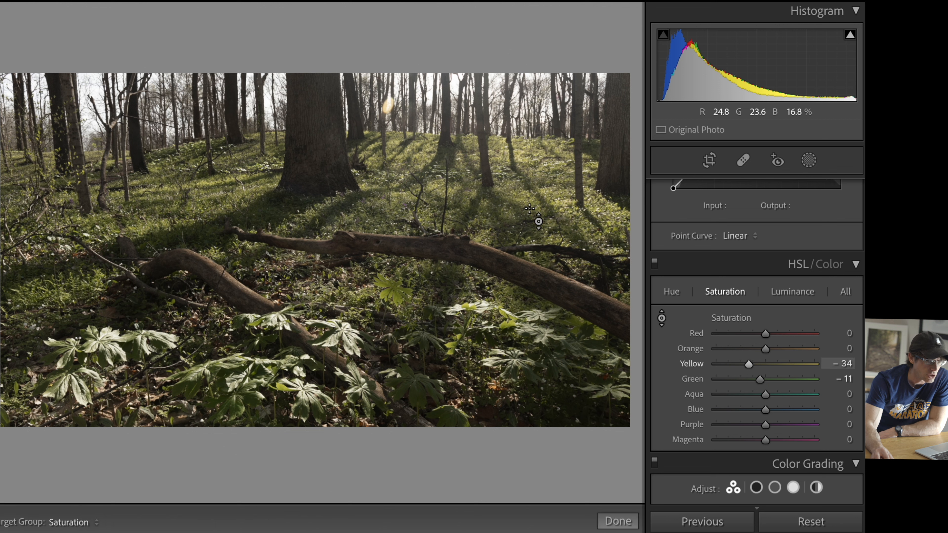
pyautogui.moveTo(535, 216)
pyautogui.mouseDown()
pyautogui.moveTo(535, 204)
pyautogui.moveTo(535, 213)
pyautogui.mouseUp()
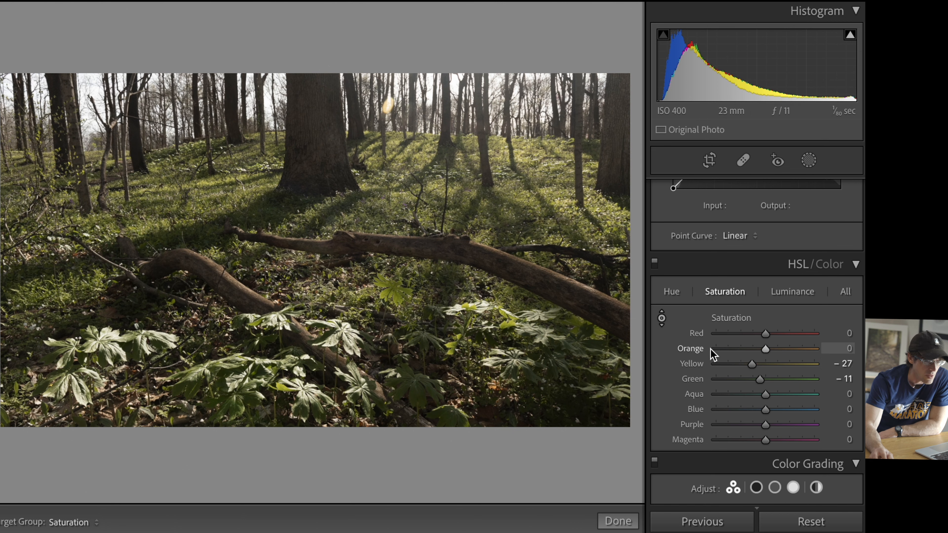
# Step: Set the photo's overall vibrance to +14, saturation to +16, tint to +7 and exposure to +0.15
pyautogui.scroll(10, 712, 355)
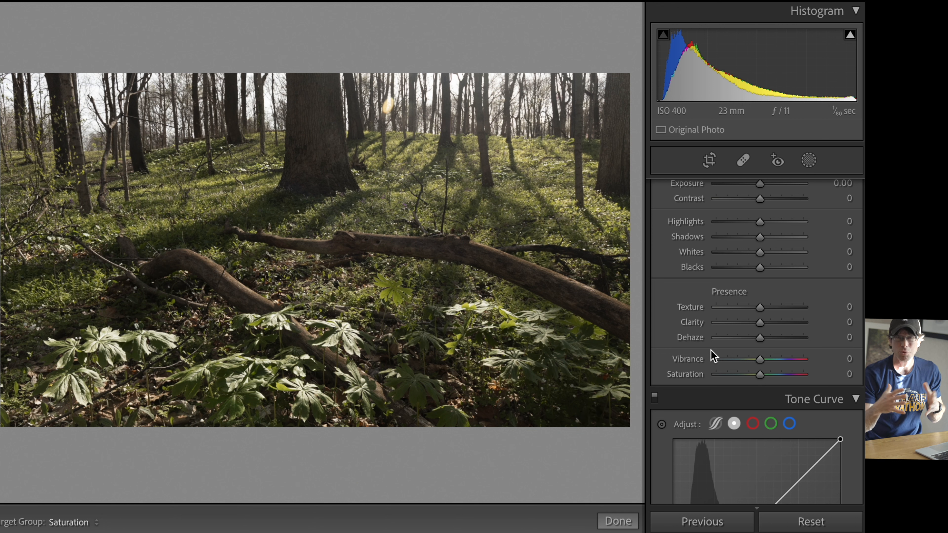
pyautogui.moveTo(762, 364)
pyautogui.mouseDown()
pyautogui.moveTo(769, 374)
pyautogui.moveTo(766, 359)
pyautogui.mouseUp()
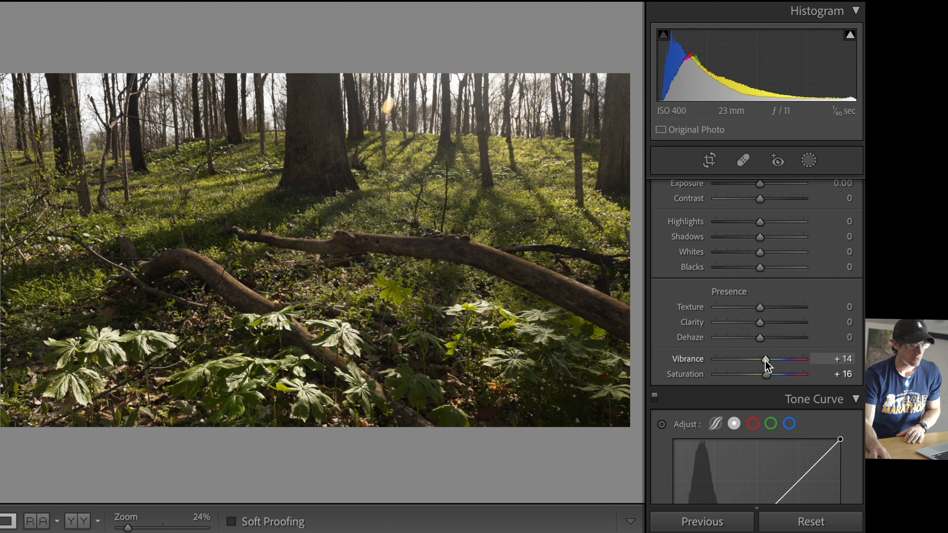
pyautogui.scroll(4, 715, 365)
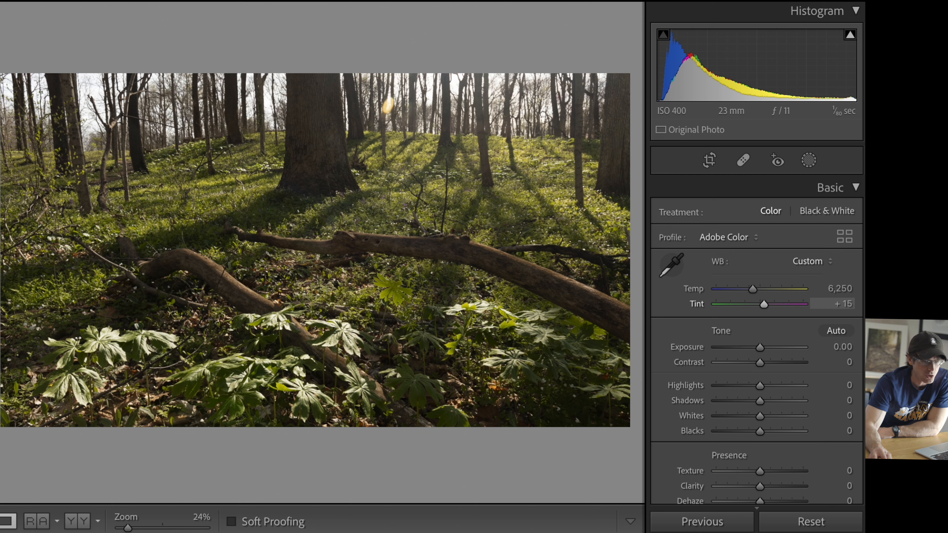
pyautogui.moveTo(765, 305); pyautogui.dragTo(762, 305)
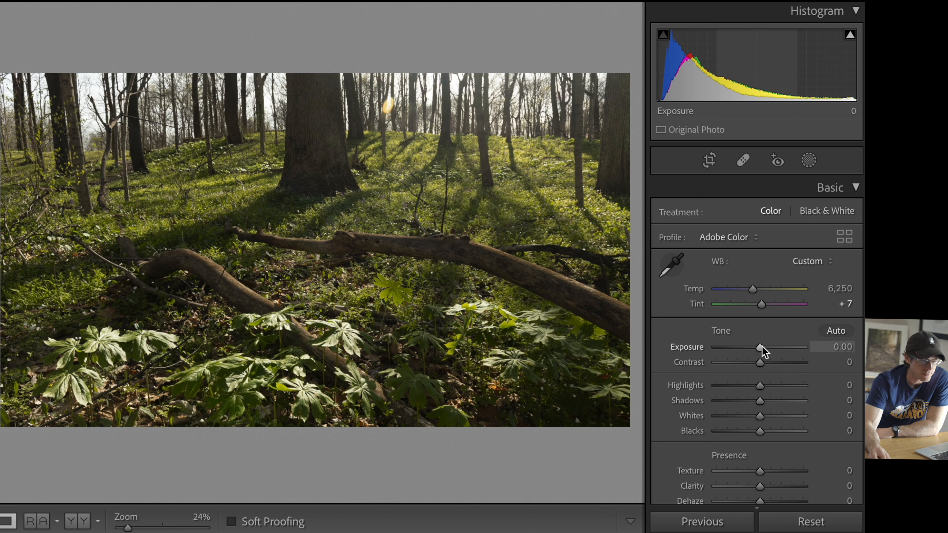
pyautogui.moveTo(761, 348); pyautogui.dragTo(763, 348)
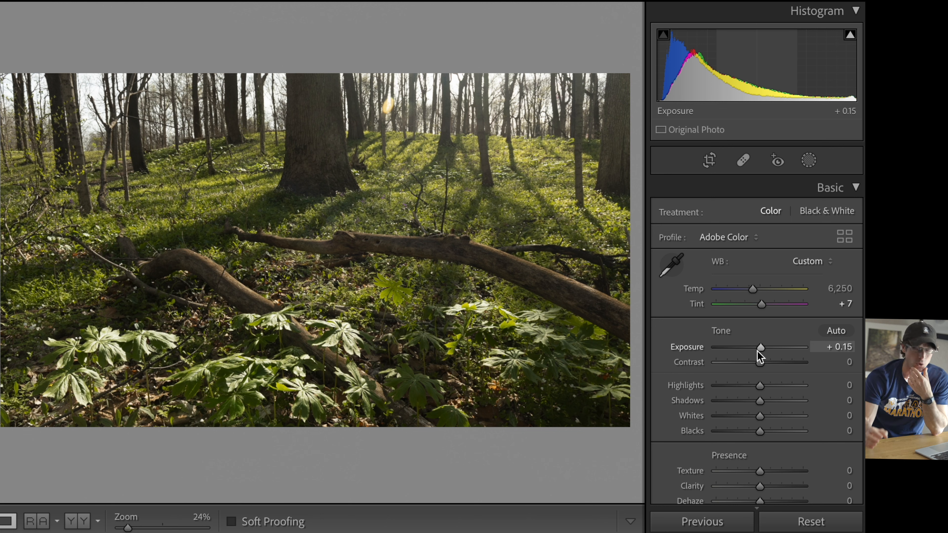
# Step: Paint a brush mask over the large tree trunk and the fallen branches, with its exposure set to −0.89
pyautogui.click(806, 161)
pyautogui.click(688, 260)
pyautogui.moveTo(307, 84); pyautogui.dragTo(306, 142)
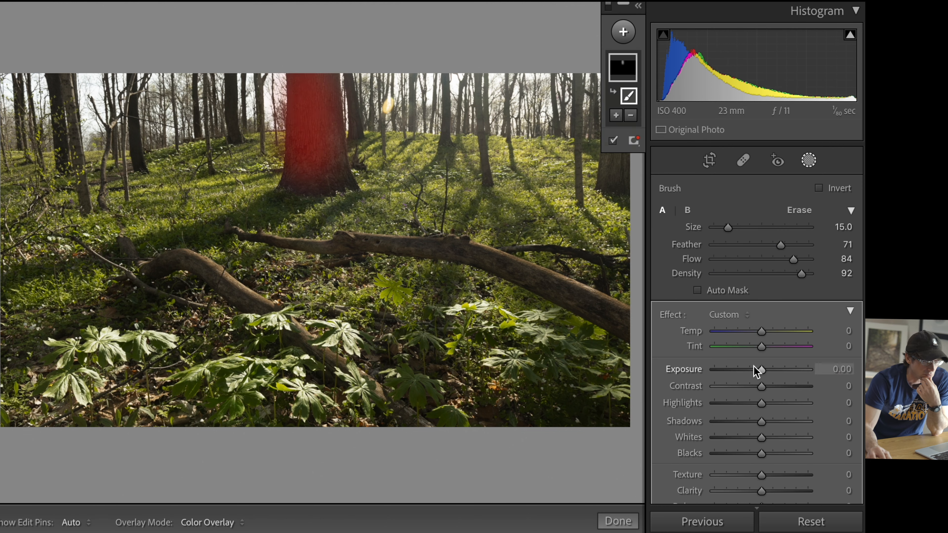
pyautogui.doubleClick(670, 318)
pyautogui.moveTo(762, 370); pyautogui.dragTo(750, 370)
pyautogui.scroll(-10, 336, 246)
pyautogui.moveTo(292, 249); pyautogui.dragTo(625, 321)
pyautogui.moveTo(291, 337); pyautogui.dragTo(164, 263)
pyautogui.moveTo(750, 370); pyautogui.dragTo(751, 369)
# Step: Extend the darkening brush mask over the tree shadows on the ground, using brush size 4.0 for the narrower ones
pyautogui.scroll(4, 273, 209)
pyautogui.moveTo(272, 209); pyautogui.dragTo(48, 254)
pyautogui.moveTo(442, 152); pyautogui.dragTo(313, 224)
pyautogui.scroll(-4, 313, 224)
pyautogui.moveTo(484, 191); pyautogui.dragTo(454, 262)
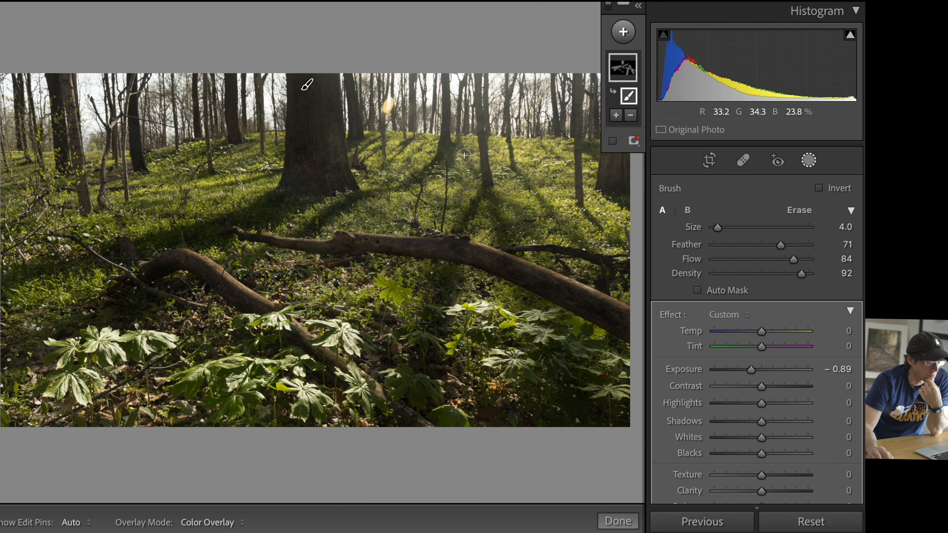
pyautogui.moveTo(513, 165); pyautogui.dragTo(582, 242)
# Step: Create a second brush mask with raised exposure and paint it over the sunlit ground between the tree shadows
pyautogui.click(624, 32)
pyautogui.click(651, 108)
pyautogui.moveTo(751, 369); pyautogui.dragTo(770, 369)
pyautogui.scroll(10, 402, 276)
pyautogui.moveTo(60, 221); pyautogui.dragTo(186, 172)
pyautogui.scroll(-5, 523, 208)
pyautogui.moveTo(525, 208); pyautogui.dragTo(577, 179)
pyautogui.moveTo(770, 370); pyautogui.dragTo(773, 370)
# Step: Leave masking and review the woodland photo with the brush masks applied
pyautogui.click(808, 160)
pyautogui.click(809, 161)
pyautogui.click(623, 102)
pyautogui.scroll(-5, 307, 85)
pyautogui.press('super+minus')
pyautogui.click(807, 162)
pyautogui.press('super+equal')
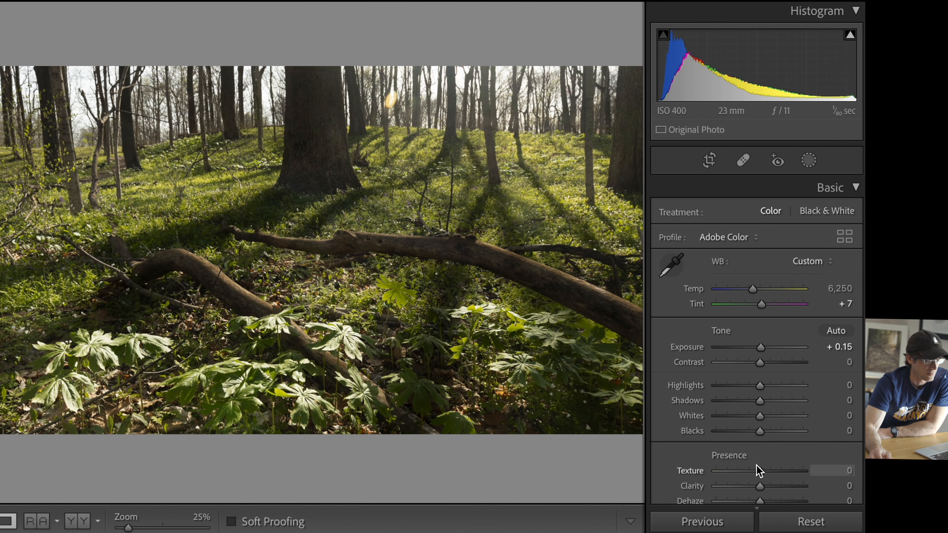